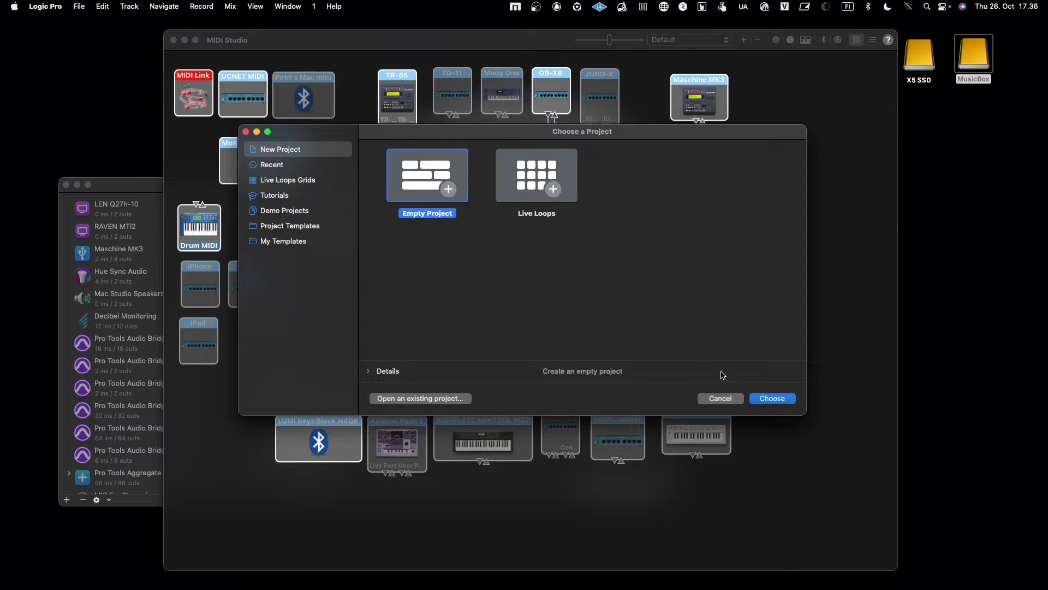
Step: Create a new Empty Project from the Choose a Project dialog
click(765, 399)
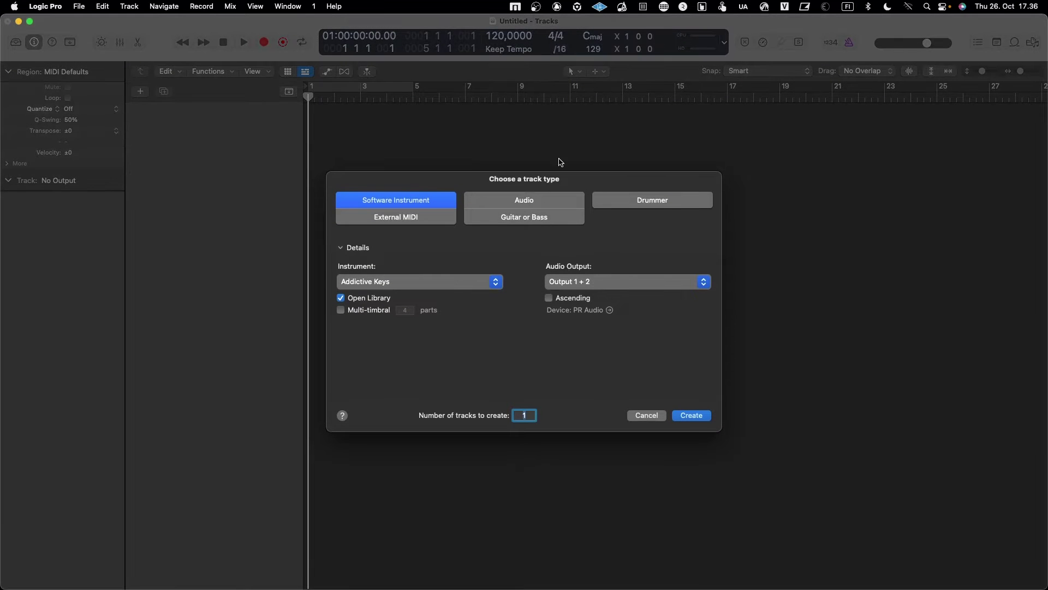
Step: Add an External MIDI track, Inst 1, using the External Instrument plug-in
click(440, 219)
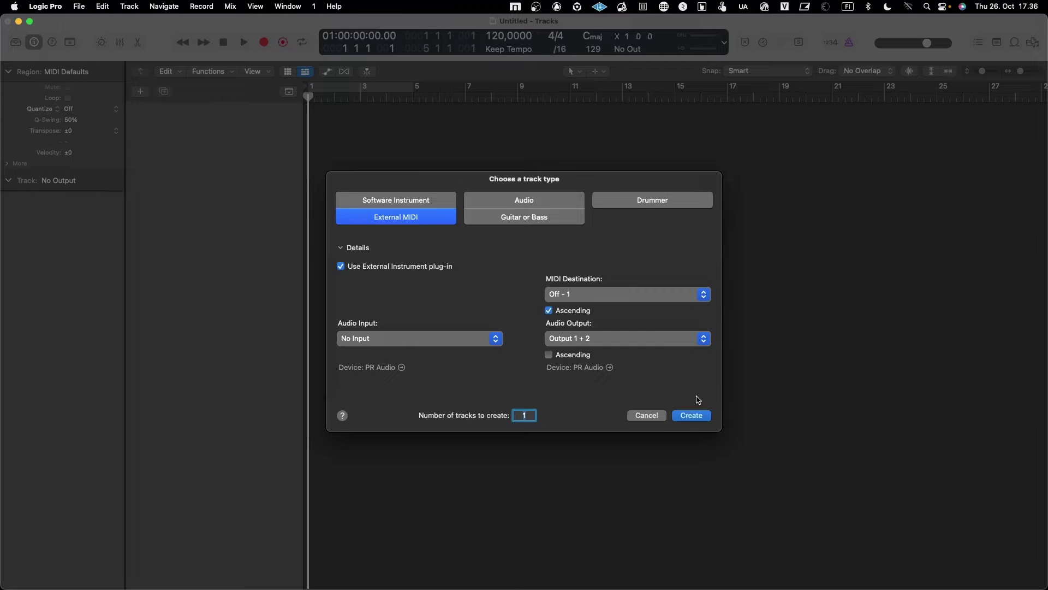
click(691, 415)
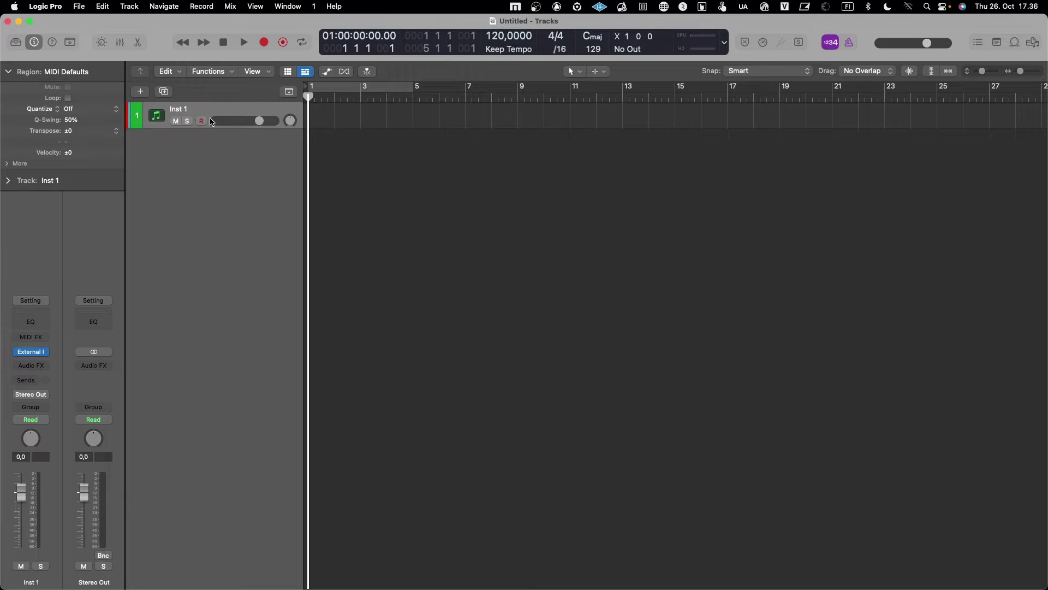
mouse_move(19, 354)
click(25, 354)
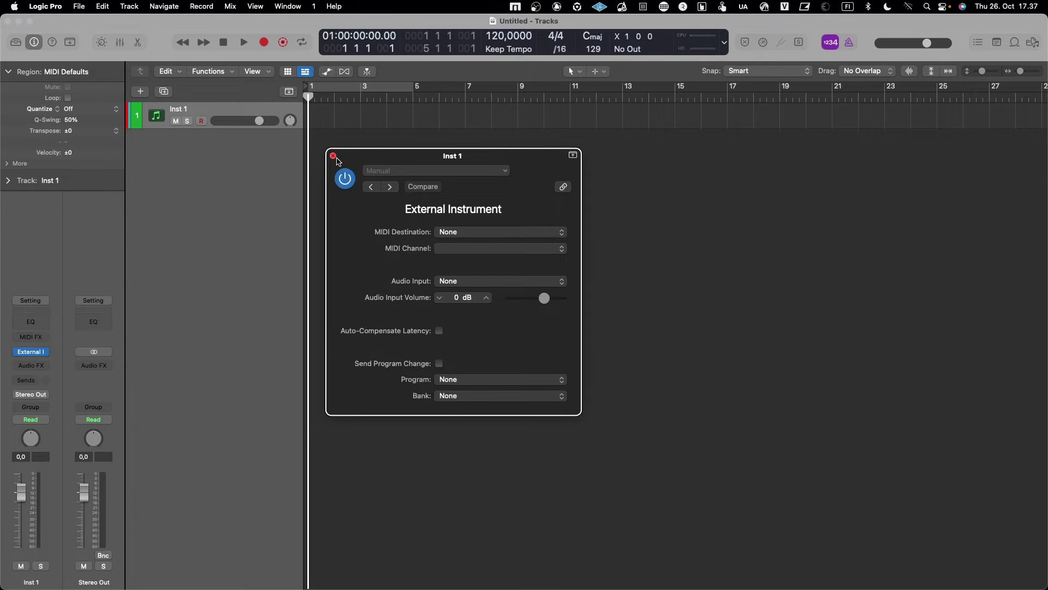
click(333, 157)
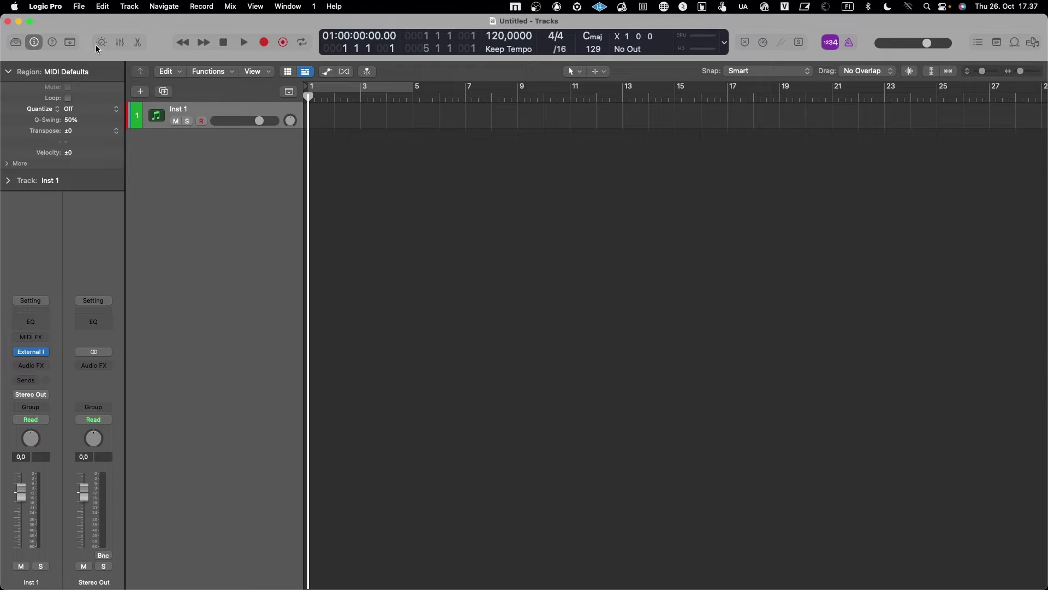
Step: Open Logic Pro Settings on the MIDI pane and shift the window slightly left
click(46, 6)
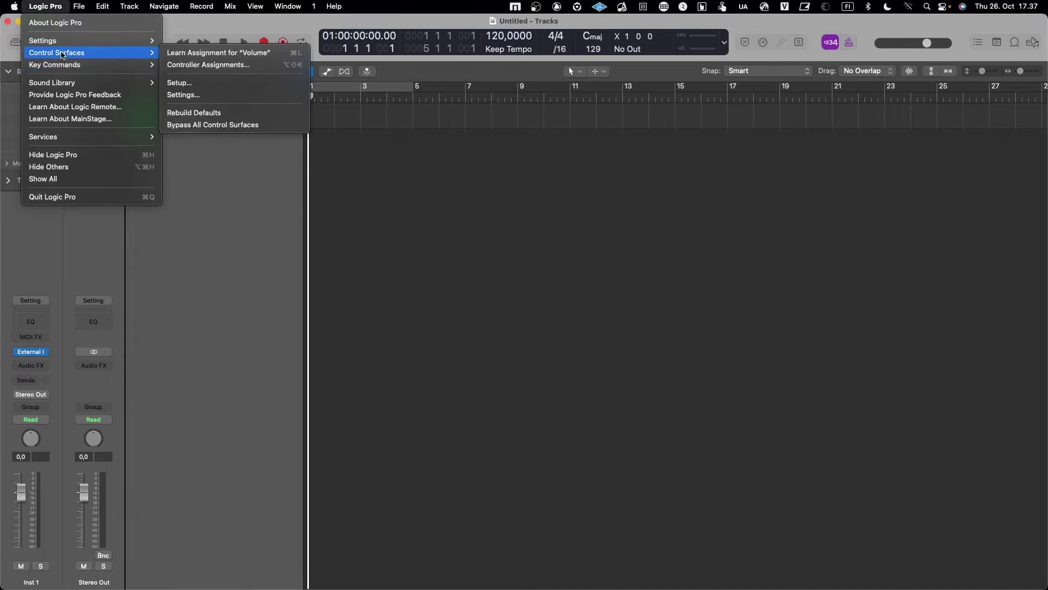
mouse_move(65, 43)
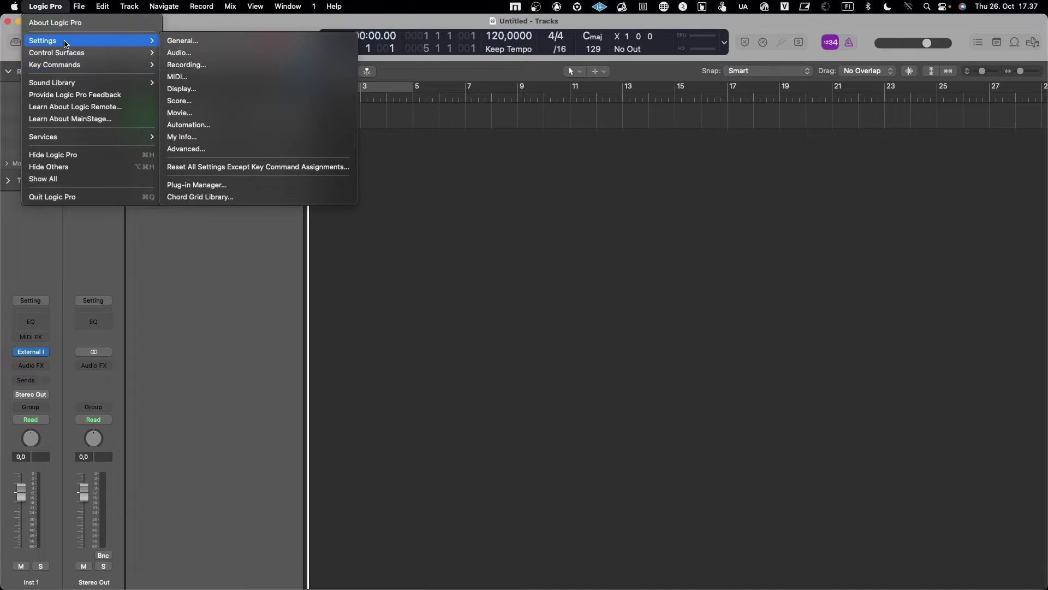
click(212, 79)
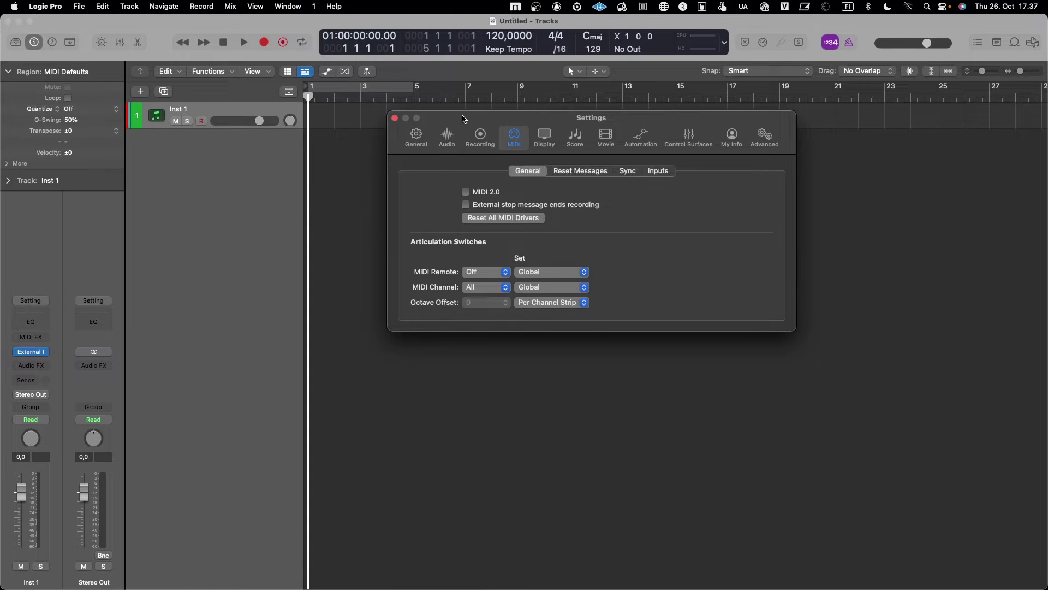
drag(463, 118, 394, 122)
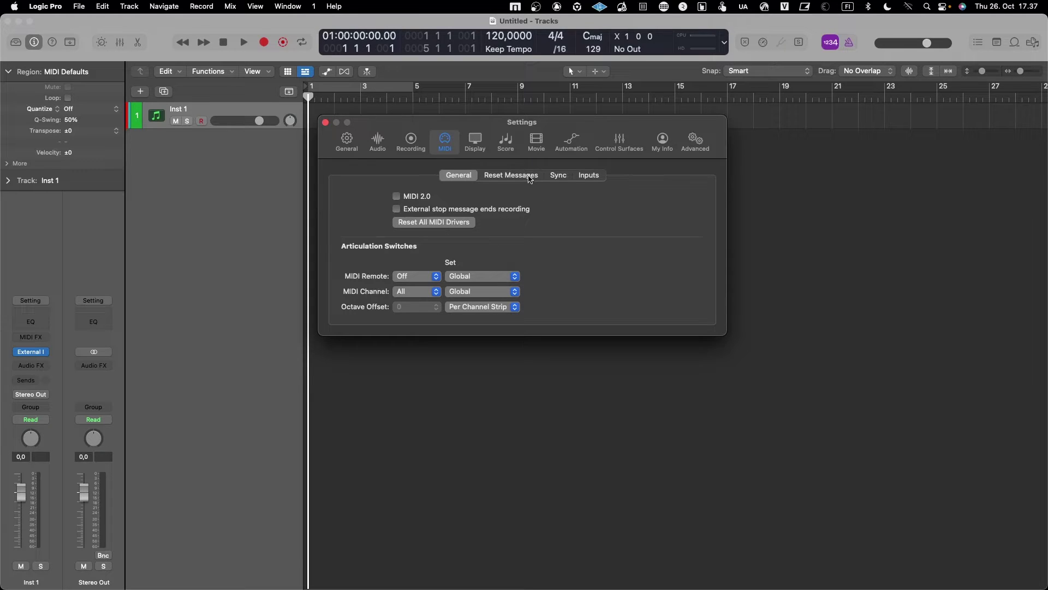
Step: Show the MIDI Inputs list and scroll down to the mioXL ports
click(584, 176)
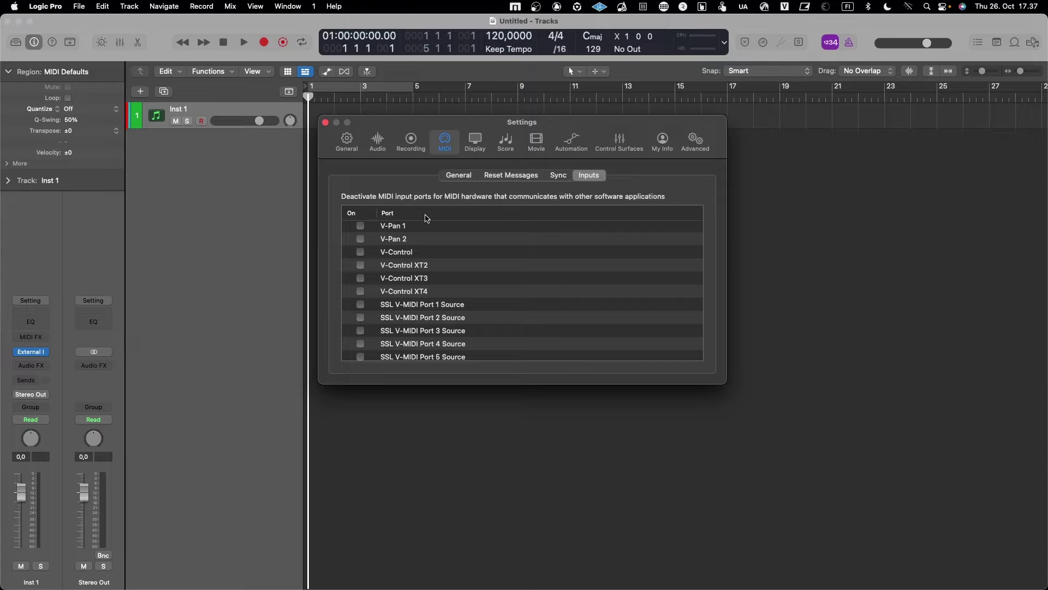
scroll(427, 219, down, 2)
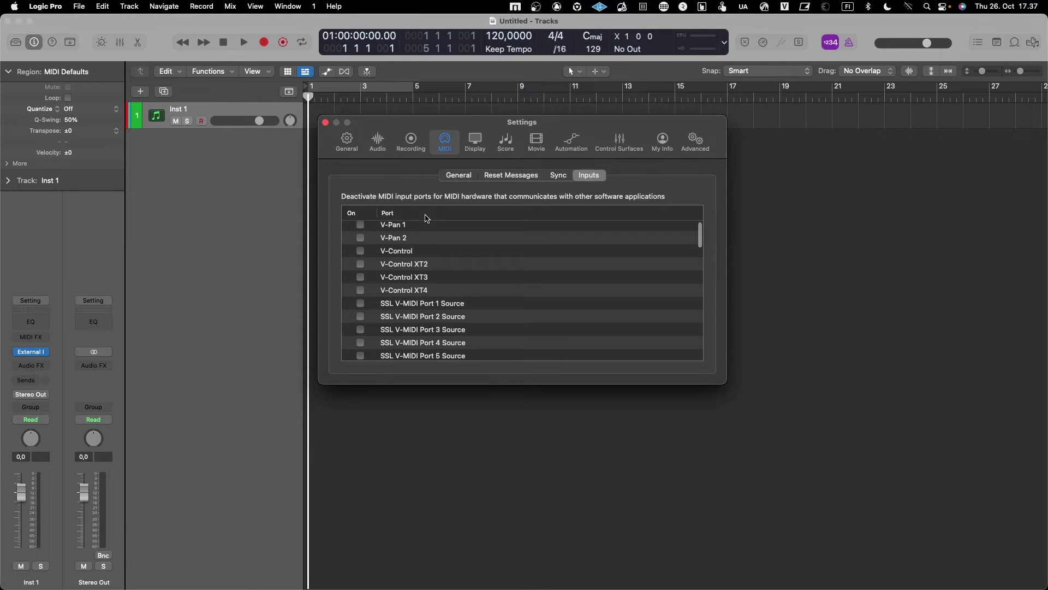
scroll(427, 218, down, 10)
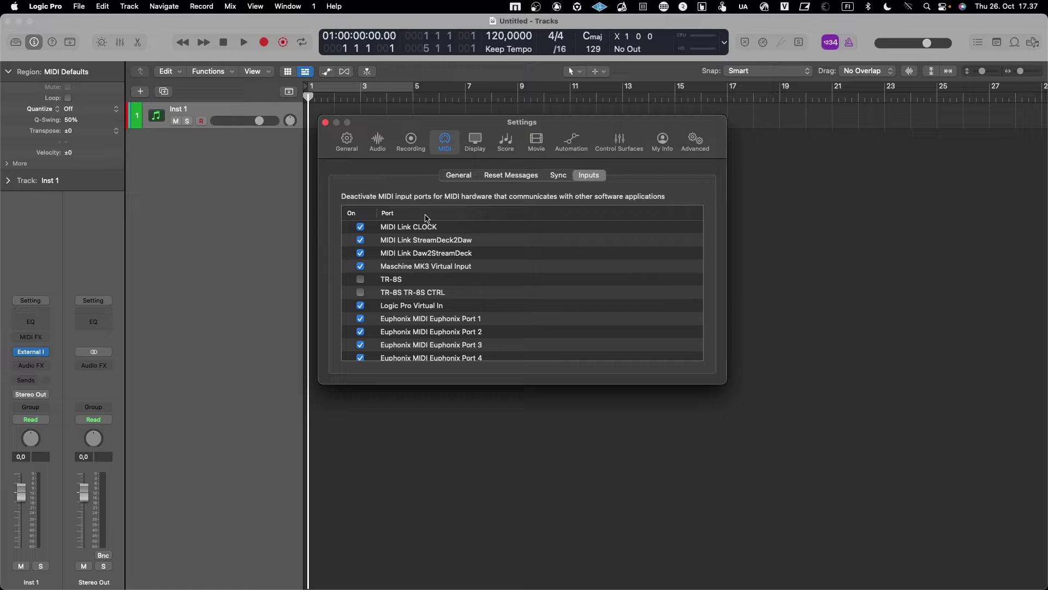
scroll(426, 217, down, 3)
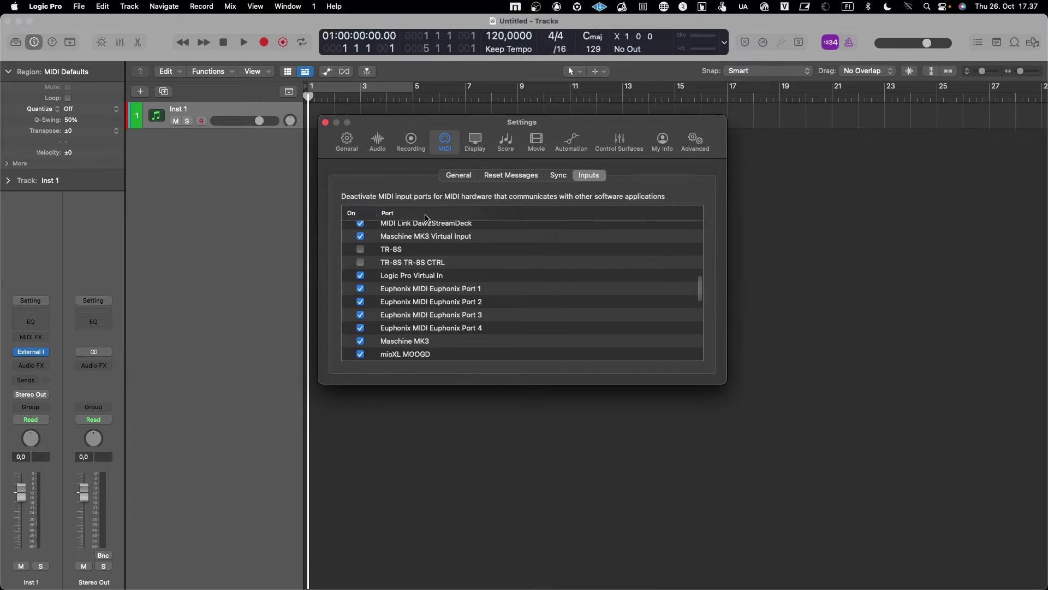
scroll(426, 218, down, 3)
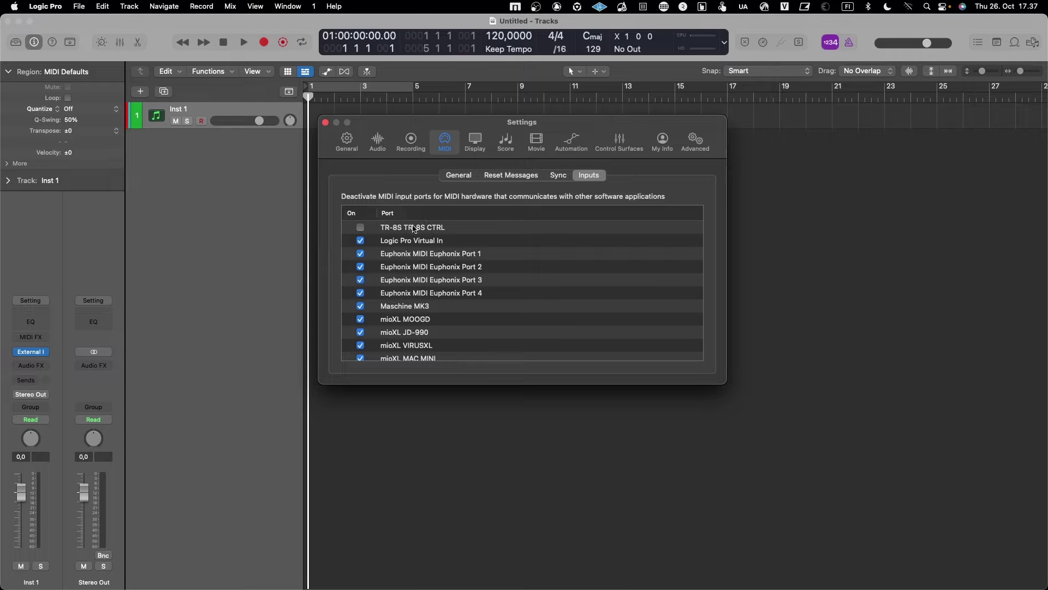
scroll(412, 233, up, 8)
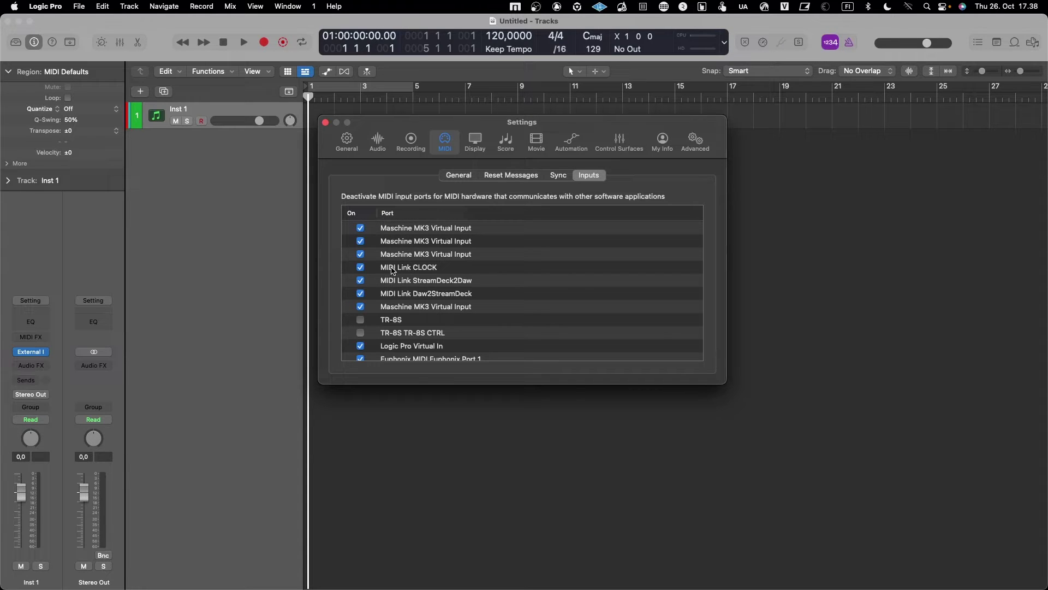
scroll(424, 280, up, 1)
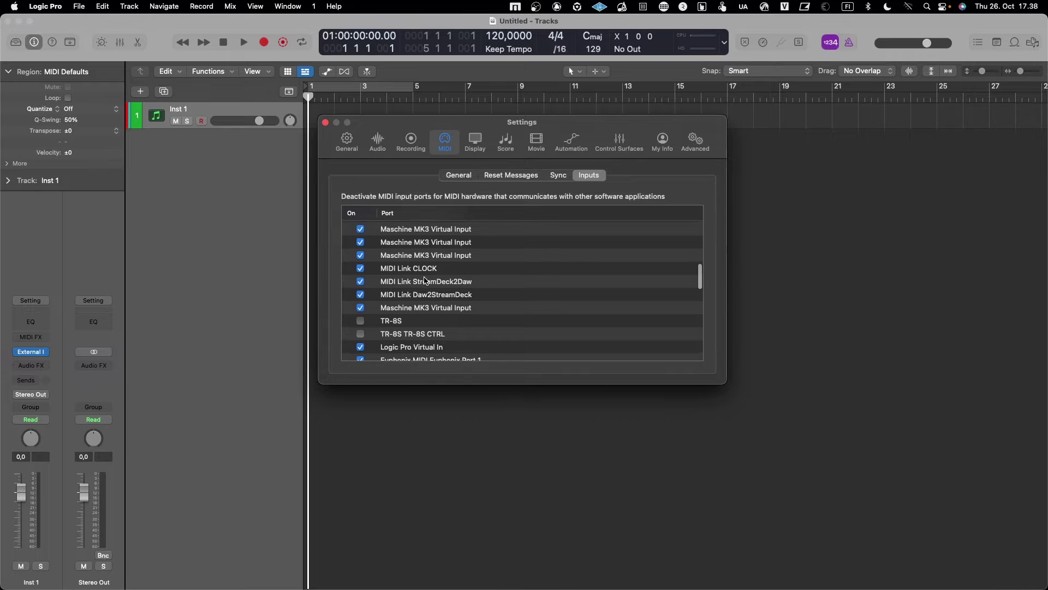
scroll(425, 281, down, 1)
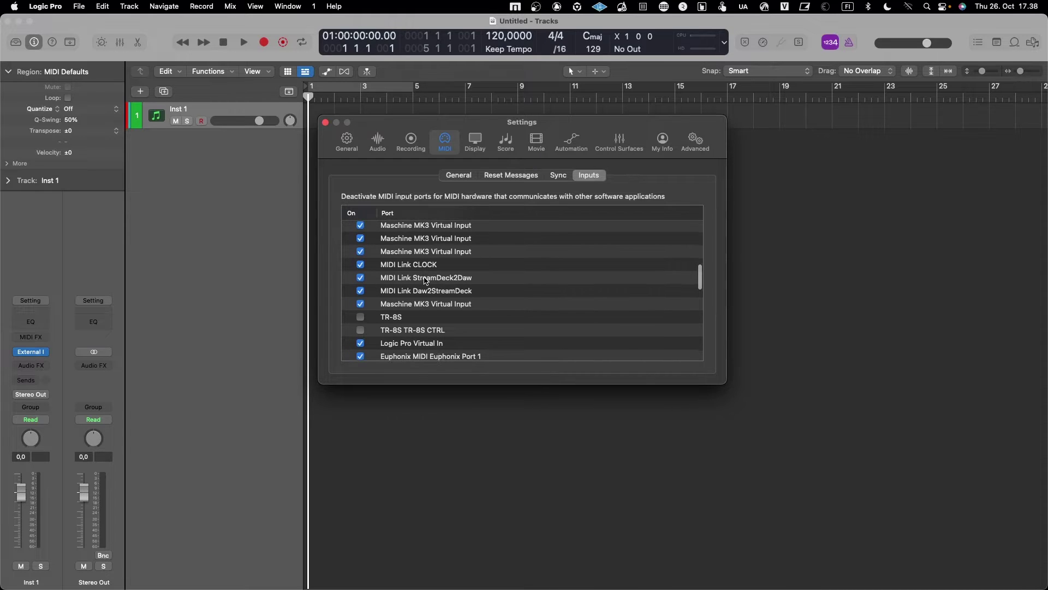
scroll(425, 280, down, 1)
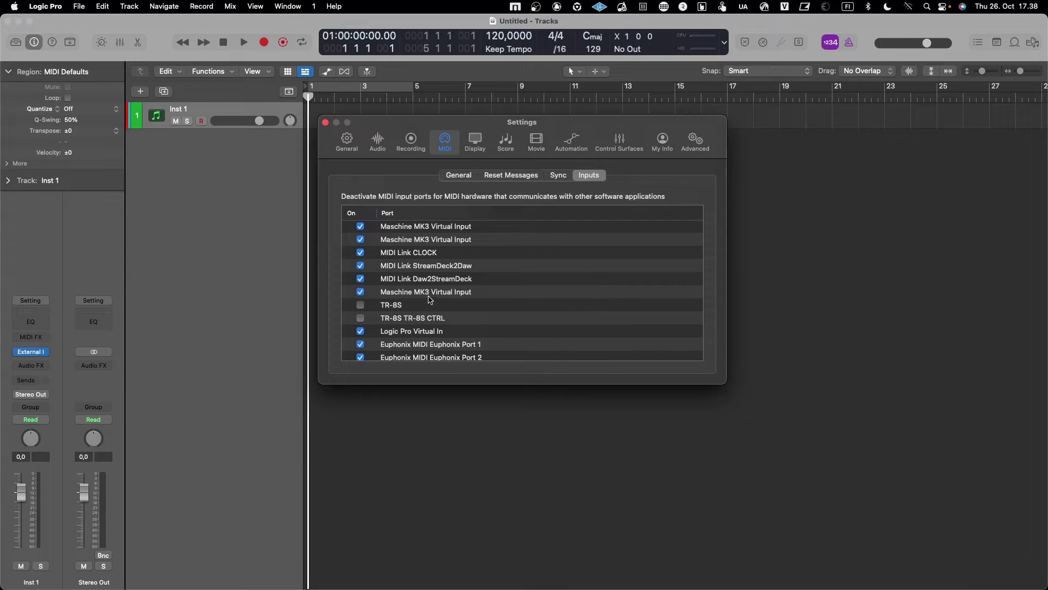
scroll(429, 300, down, 1)
scroll(430, 299, down, 6)
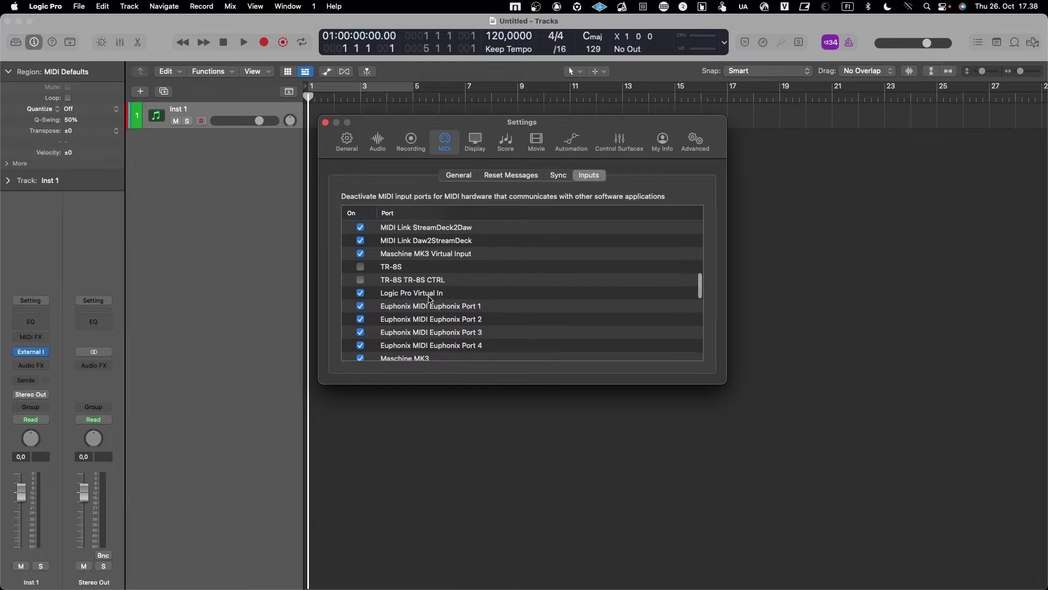
scroll(430, 299, down, 5)
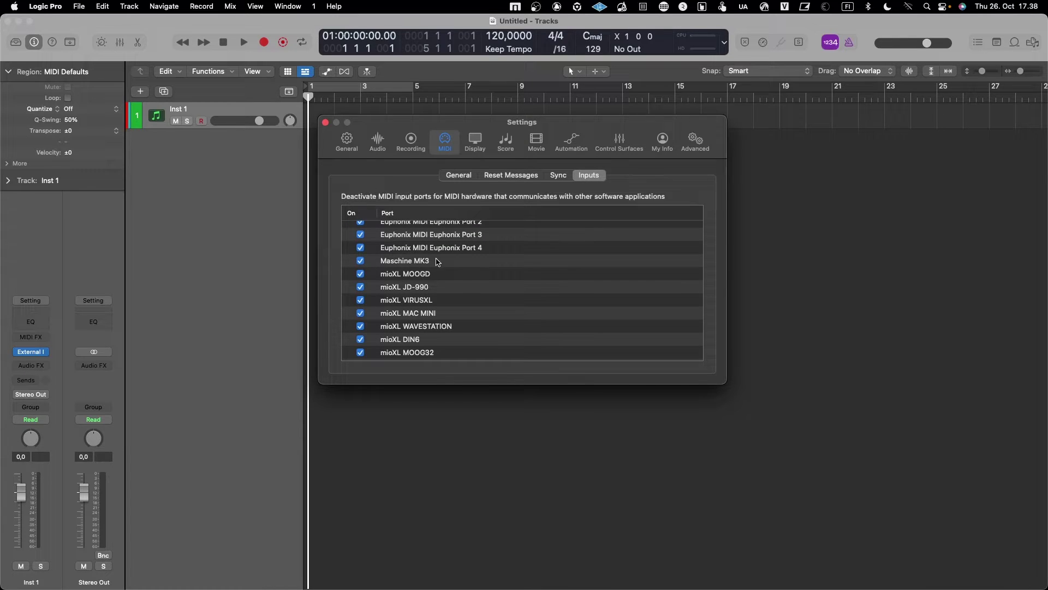
Step: Turn off the mioXL MOOGD, JD-990, DIN6 and MOOG32 input ports
click(361, 273)
click(360, 287)
click(360, 339)
click(360, 352)
scroll(384, 301, down, 2)
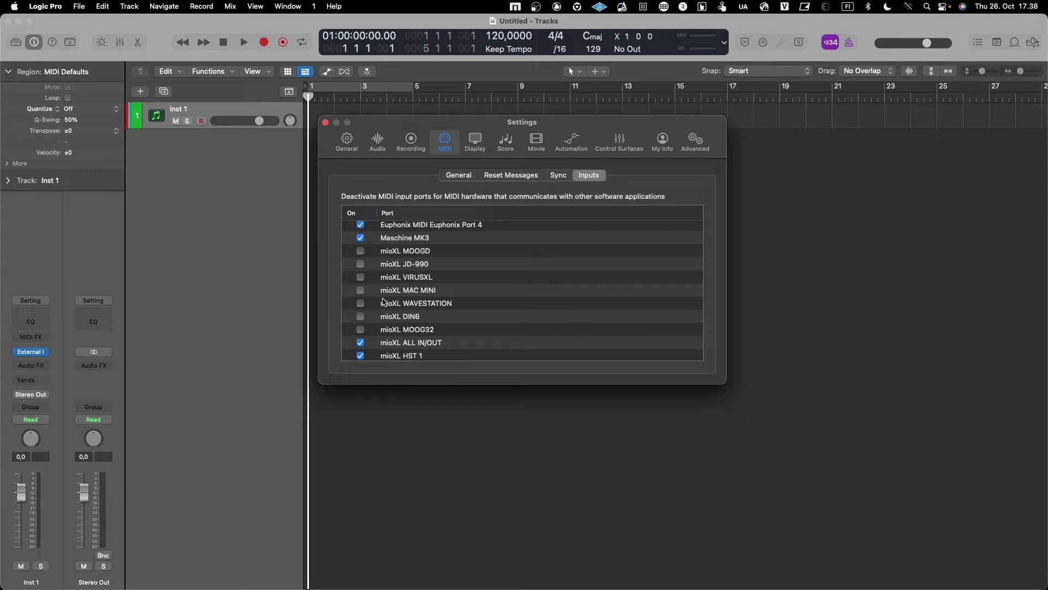
key(F4)
Step: Bring Audio MIDI Setup's MIDI Studio window forward and select the mioXL device
key(ctrl+Up)
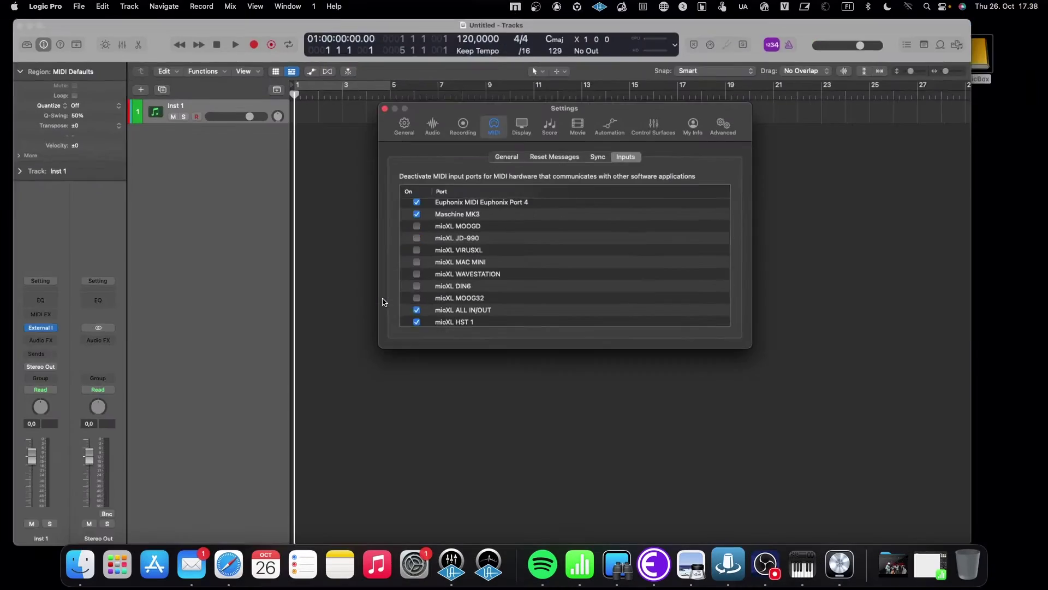
click(704, 303)
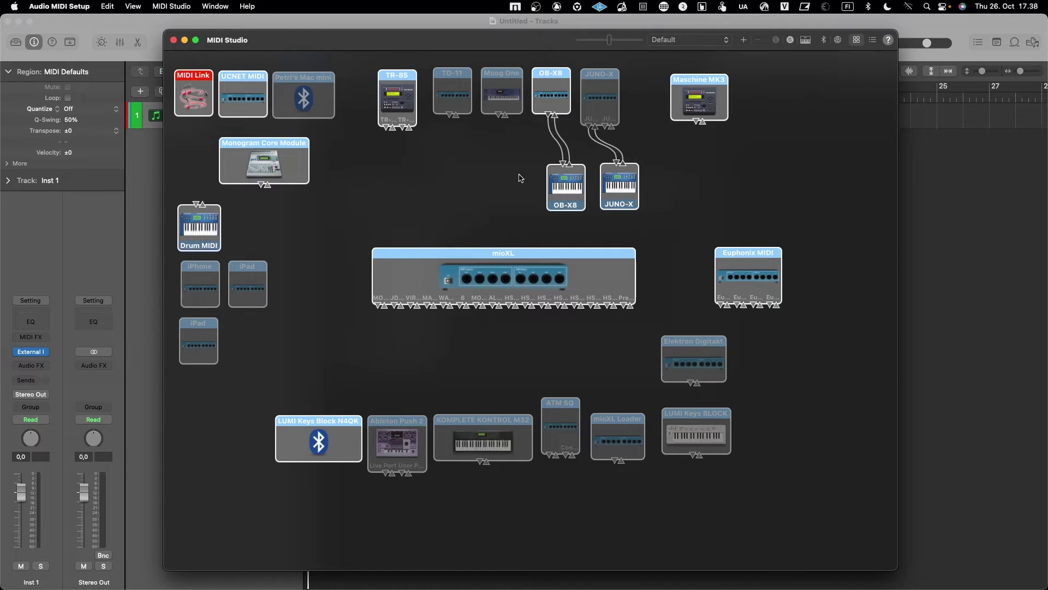
click(486, 259)
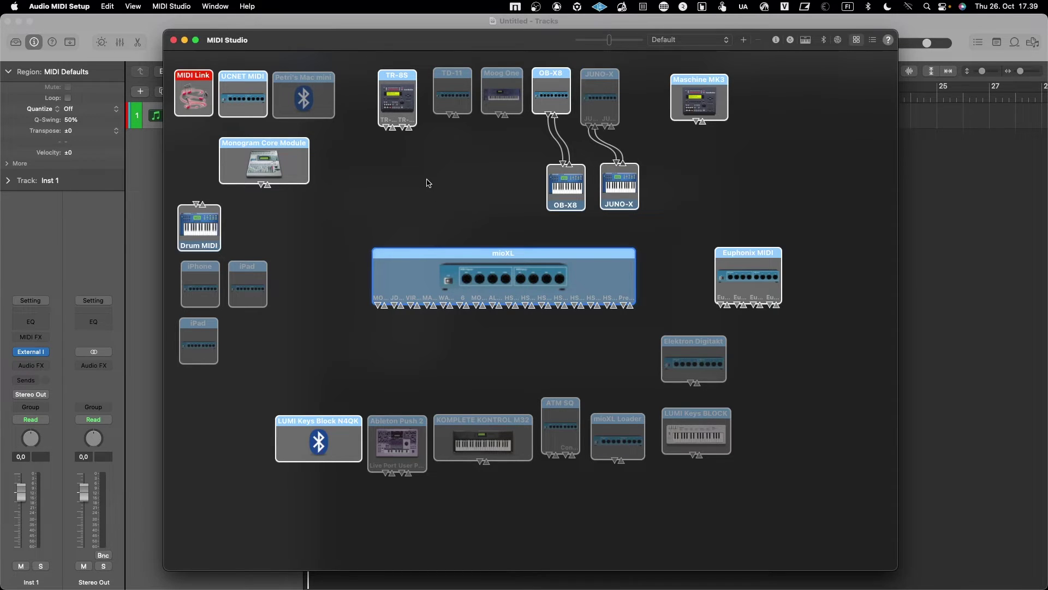
click(381, 28)
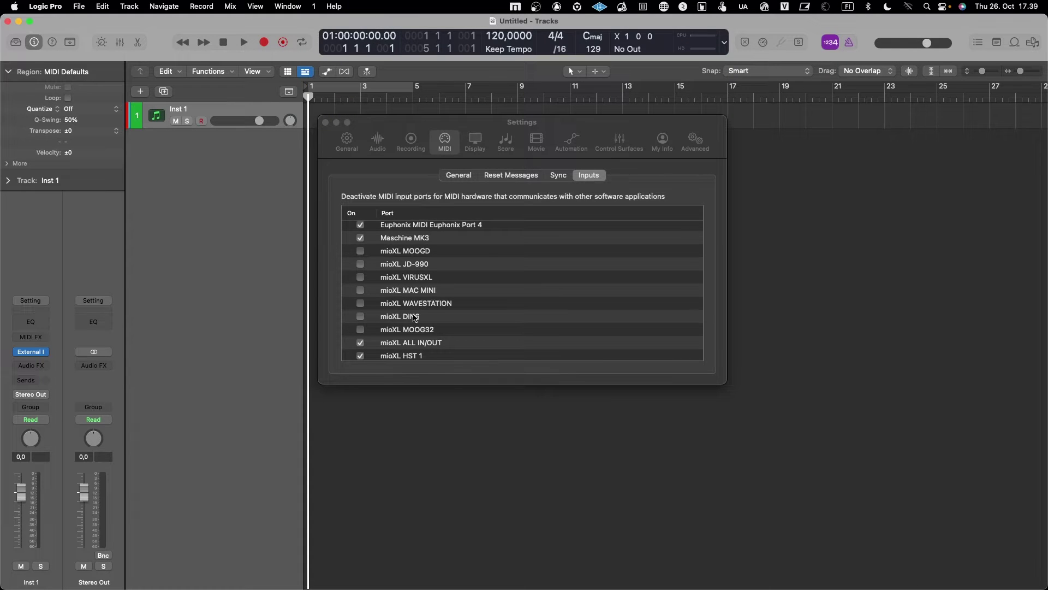
Step: Deactivate the mioXL ALL IN/OUT, HST and Preset Selector input ports
scroll(415, 318, down, 1)
click(361, 334)
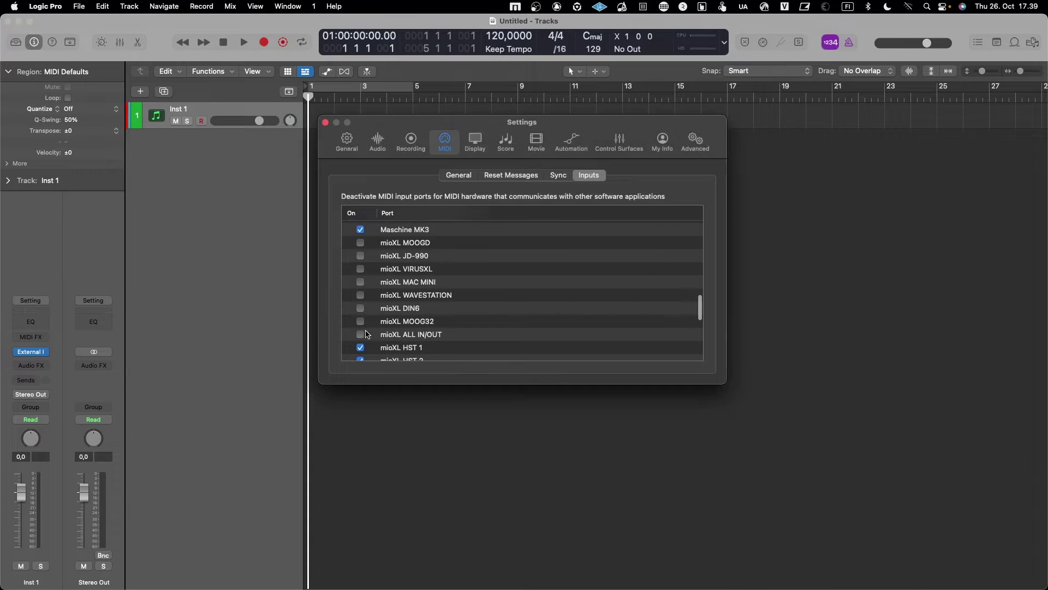
click(361, 348)
scroll(364, 354, down, 4)
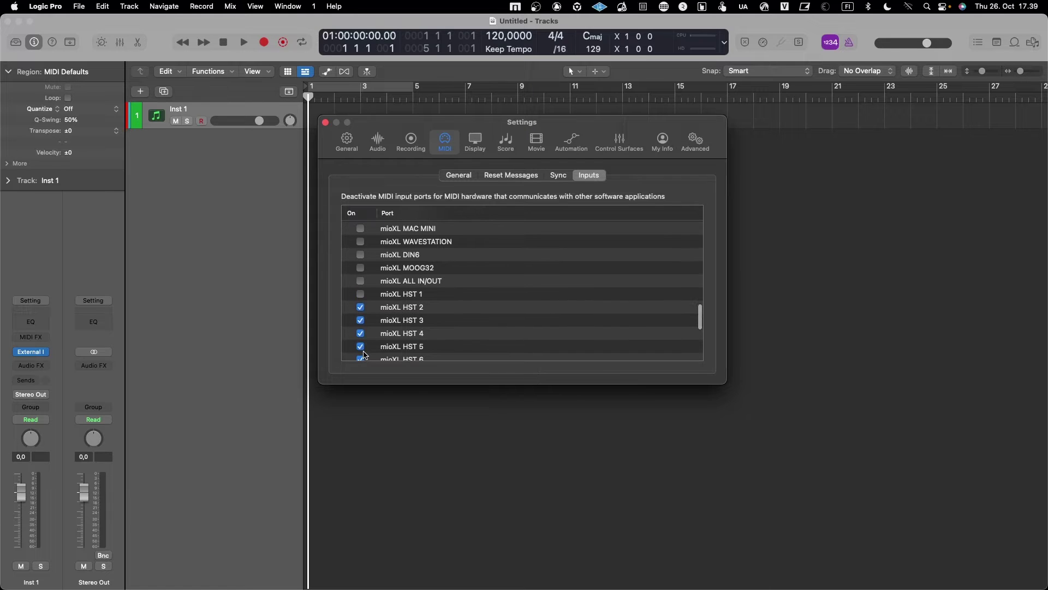
click(360, 307)
click(361, 321)
click(360, 333)
scroll(360, 337, down, 1)
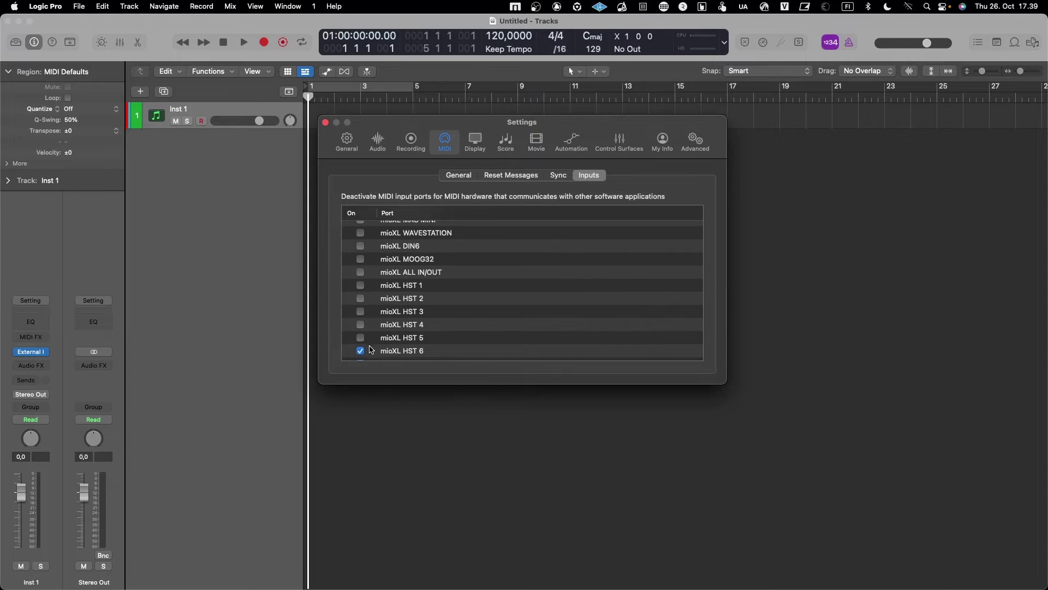
click(360, 351)
scroll(369, 352, down, 3)
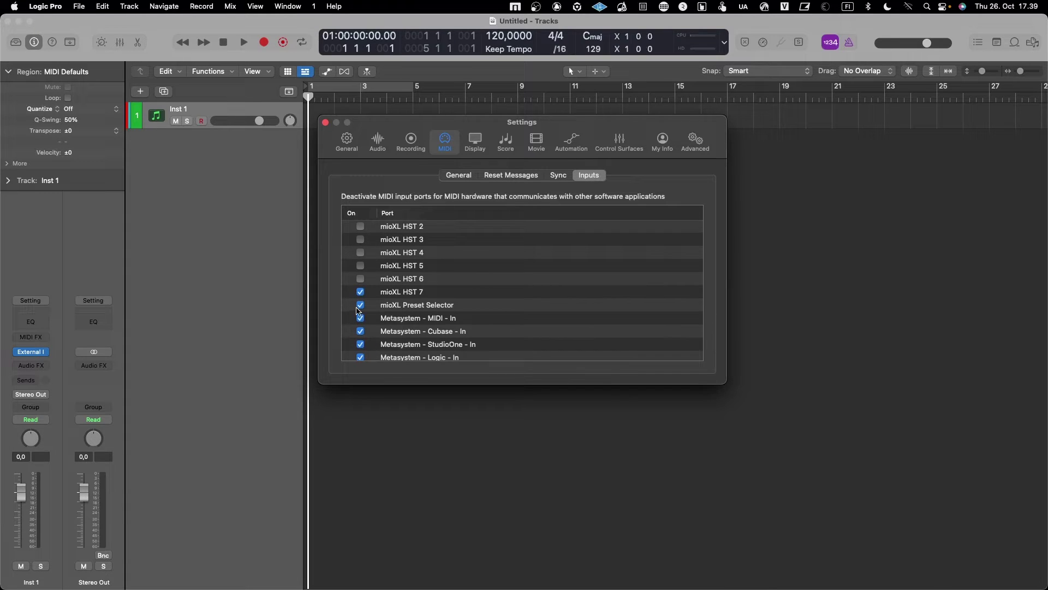
click(361, 305)
Step: Deactivate the Metasystem StudioOne, Ableton Live and MCU input ports
scroll(418, 341, down, 2)
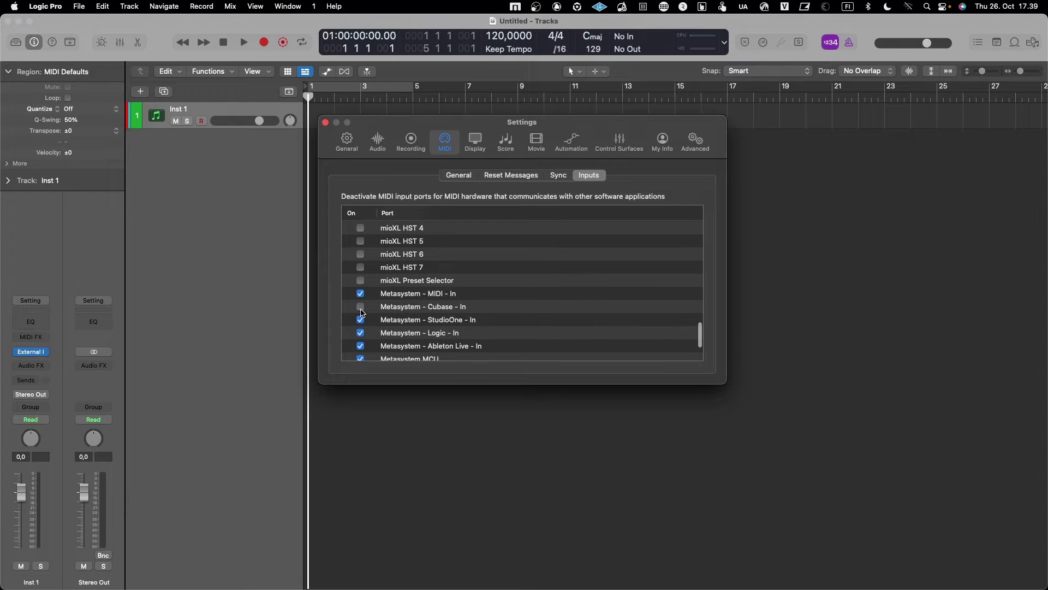
click(360, 320)
click(360, 345)
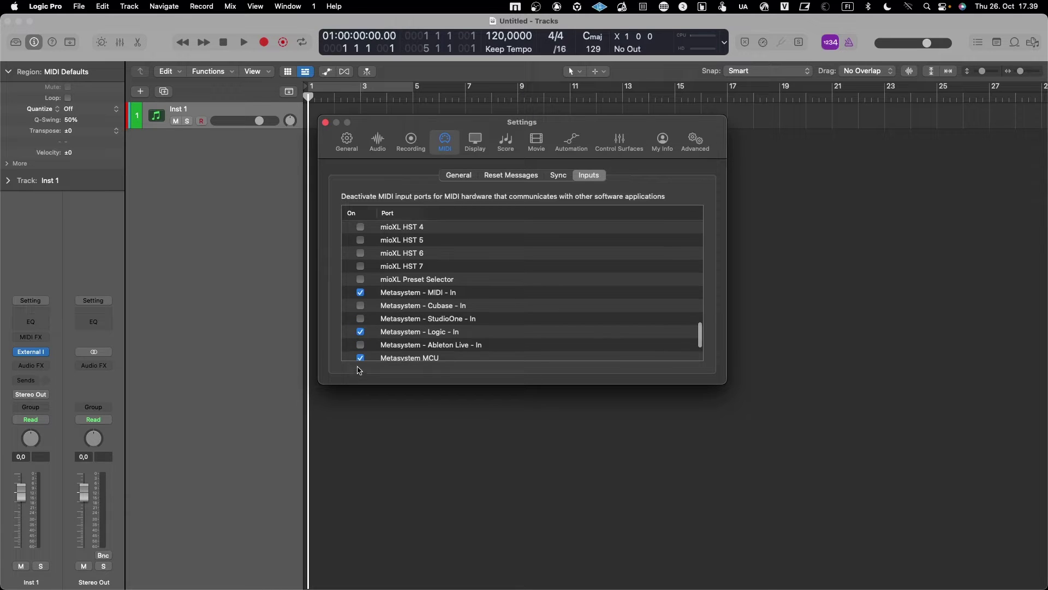
scroll(386, 339, down, 2)
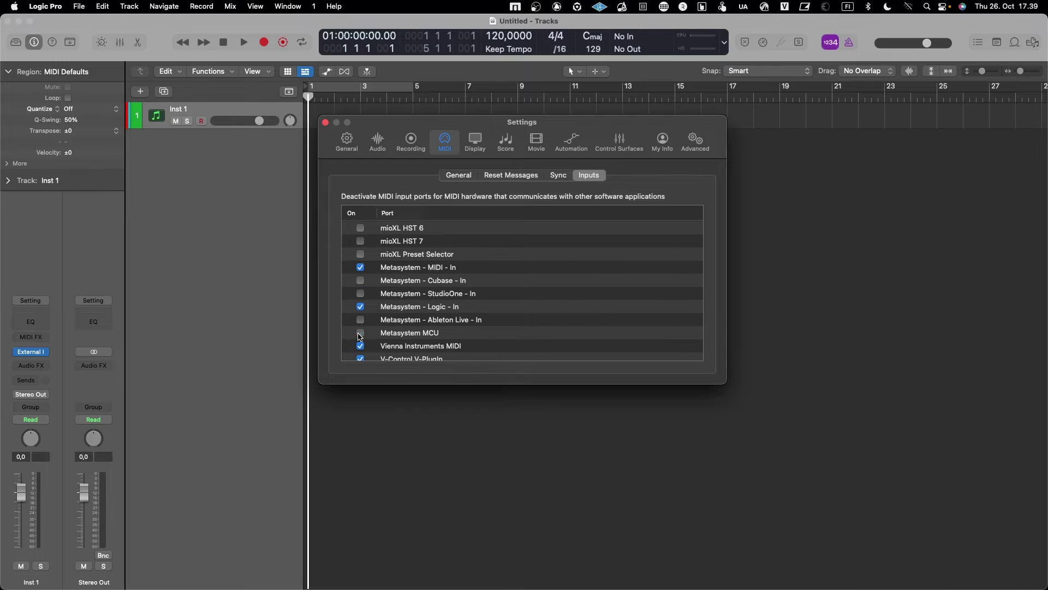
click(360, 334)
scroll(370, 348, down, 3)
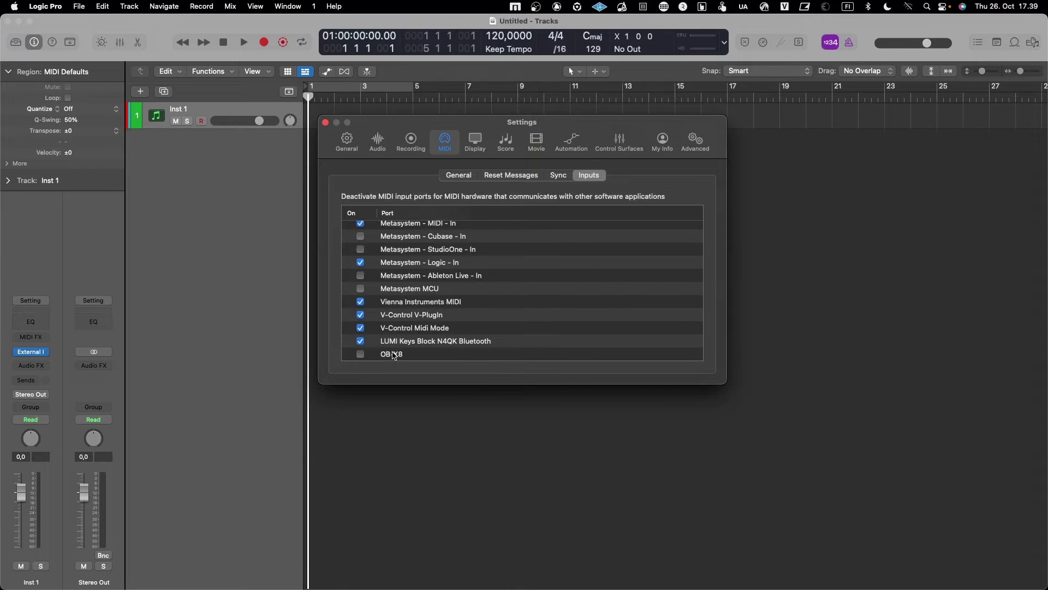
scroll(423, 349, down, 5)
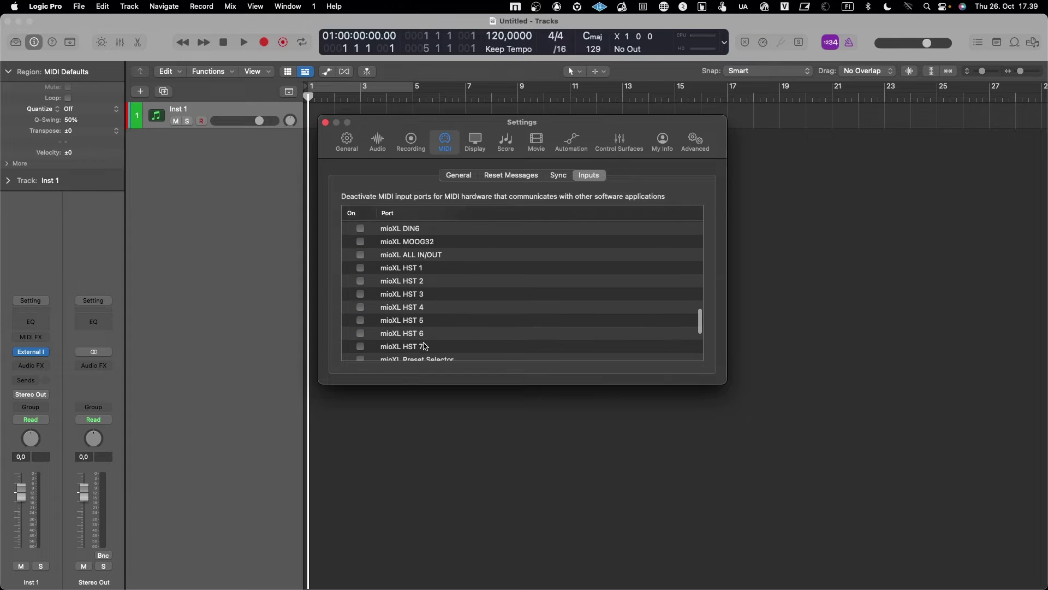
scroll(424, 346, down, 10)
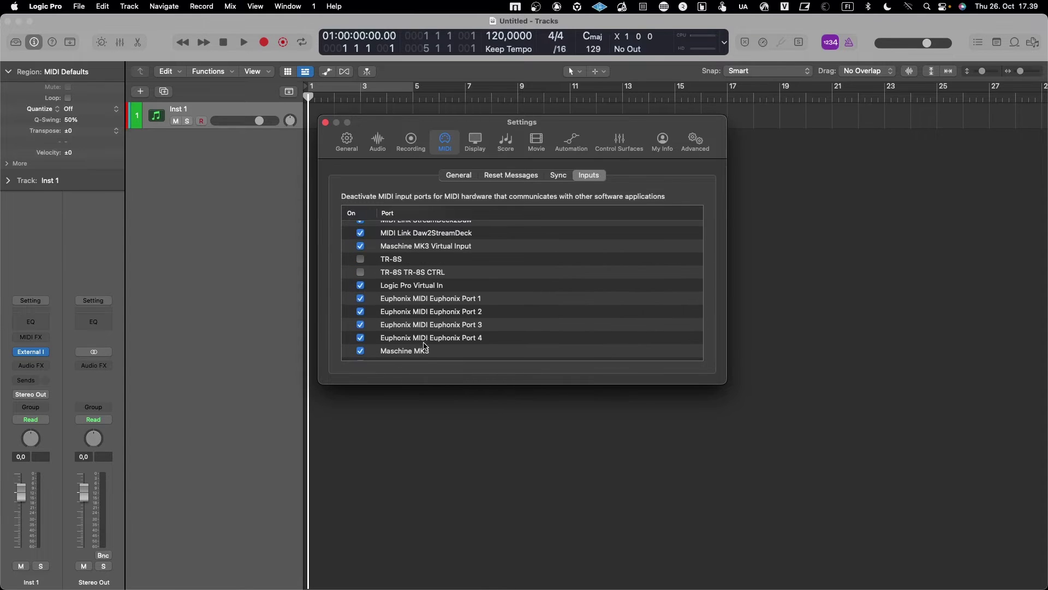
scroll(424, 347, down, 8)
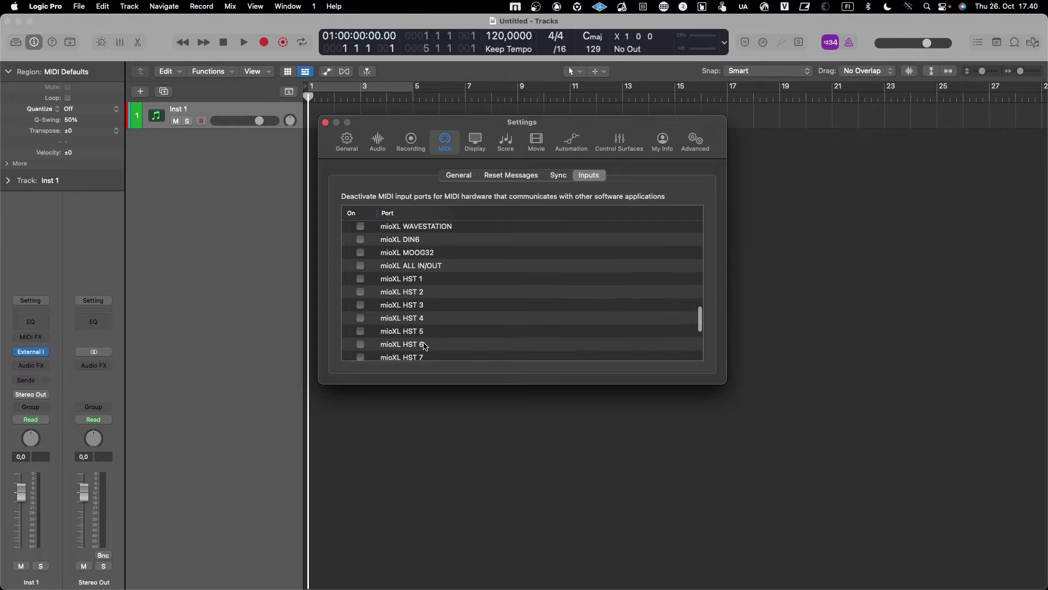
scroll(424, 347, down, 5)
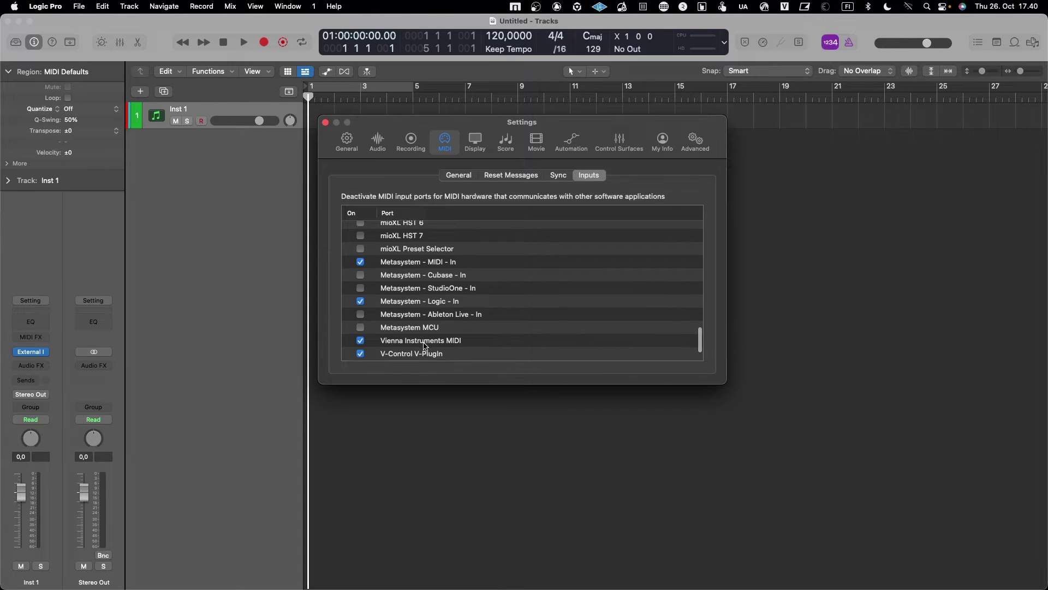
scroll(424, 346, down, 3)
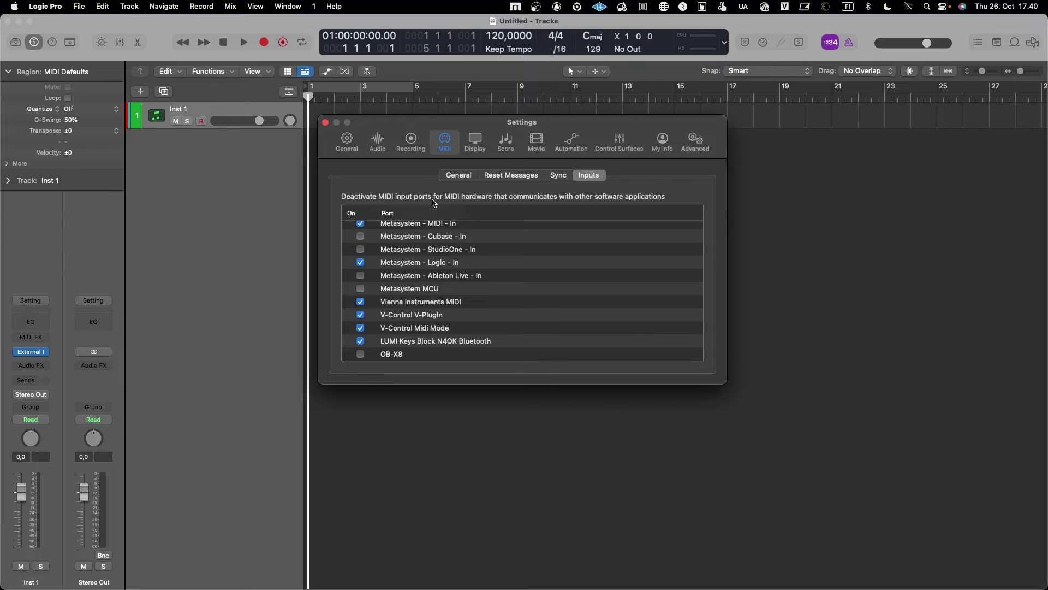
click(556, 179)
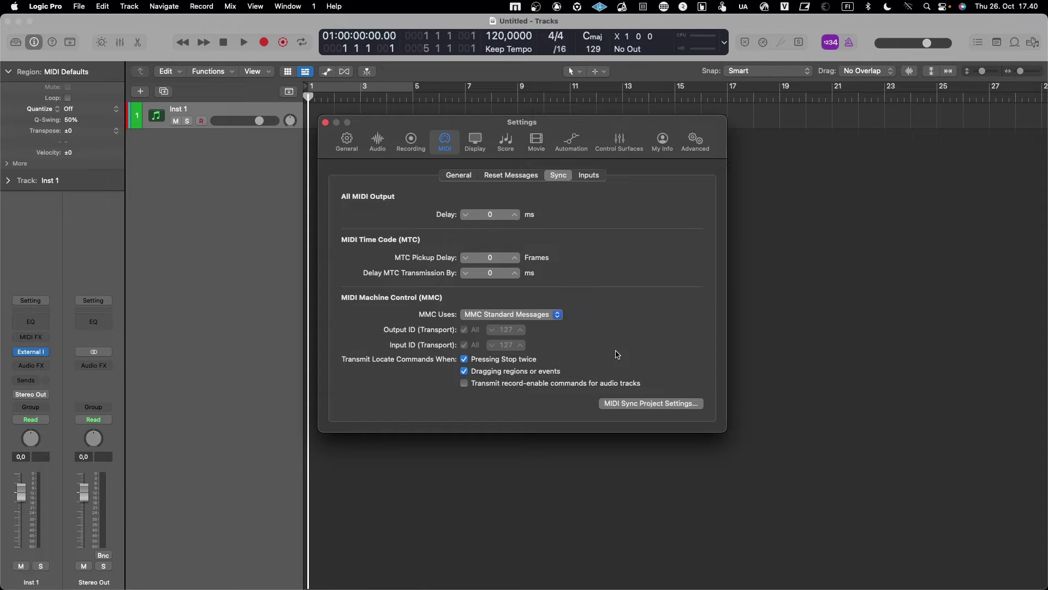
Step: Open the MIDI Sync Project Settings and position the window to show the clock destinations
click(660, 405)
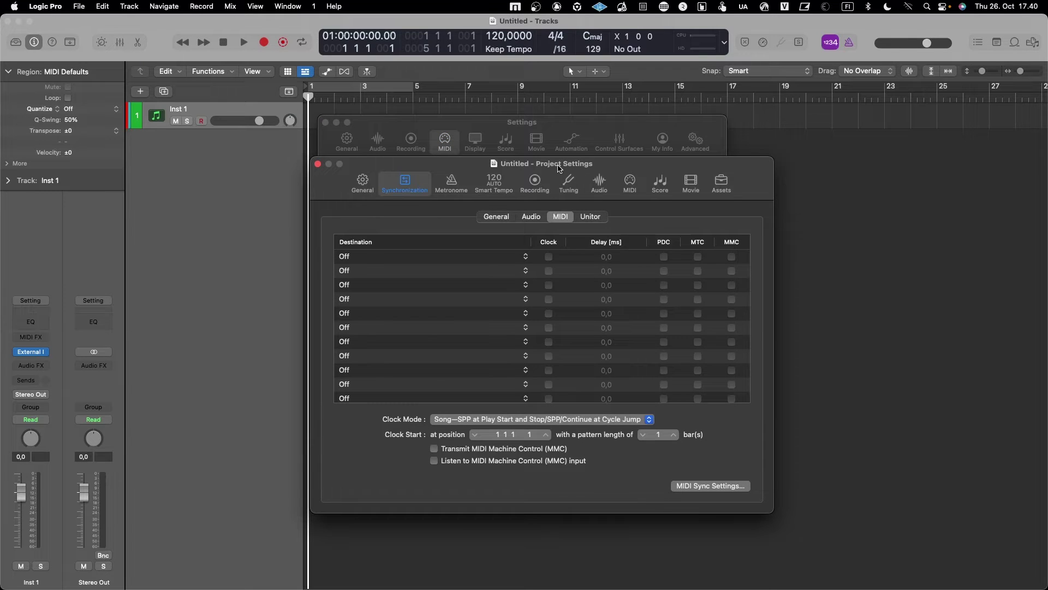
drag(559, 167, 551, 111)
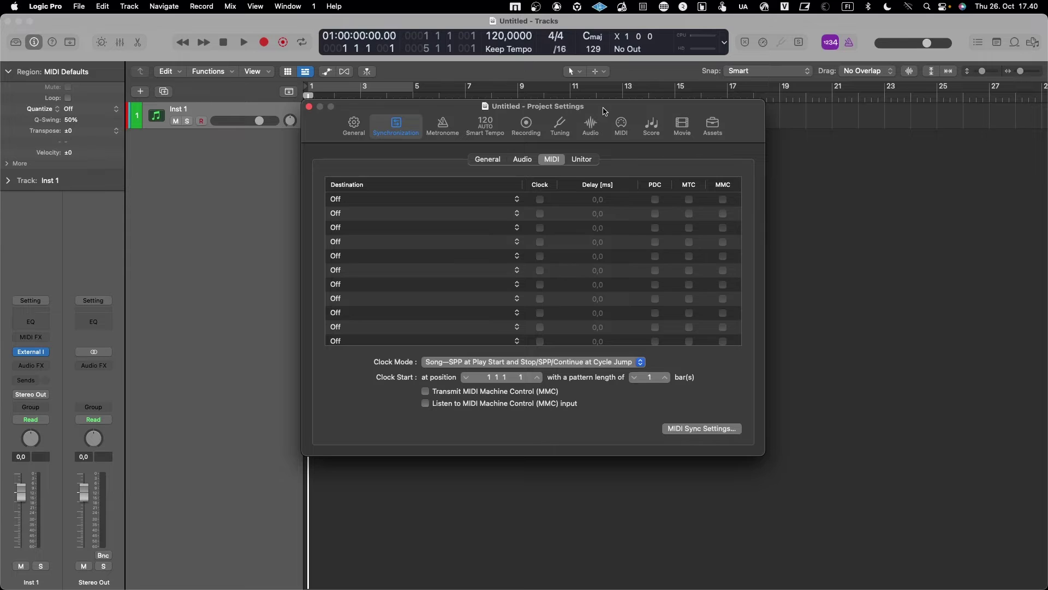
drag(604, 110, 590, 148)
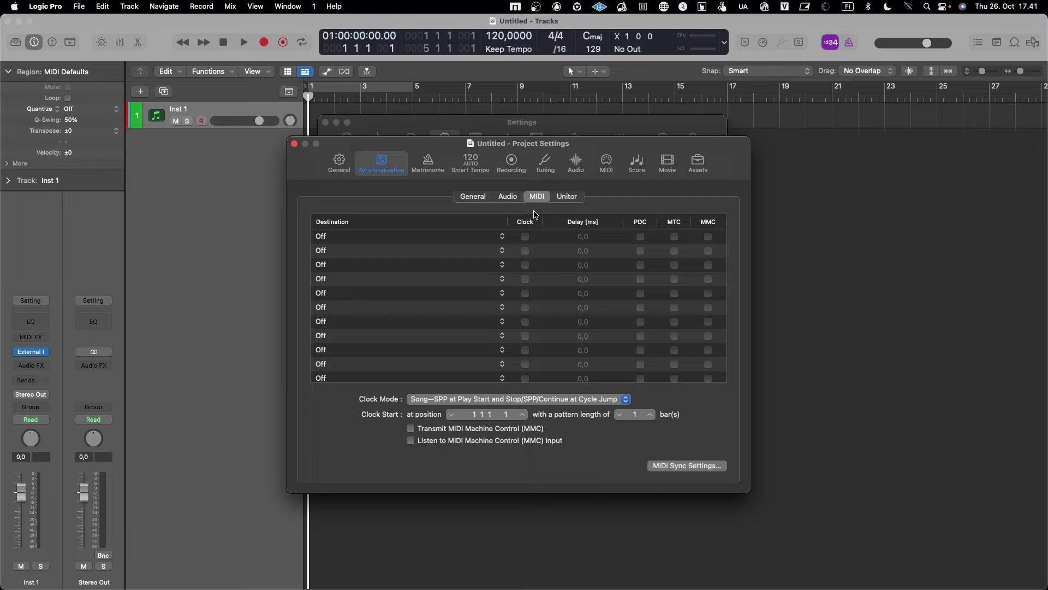
click(427, 238)
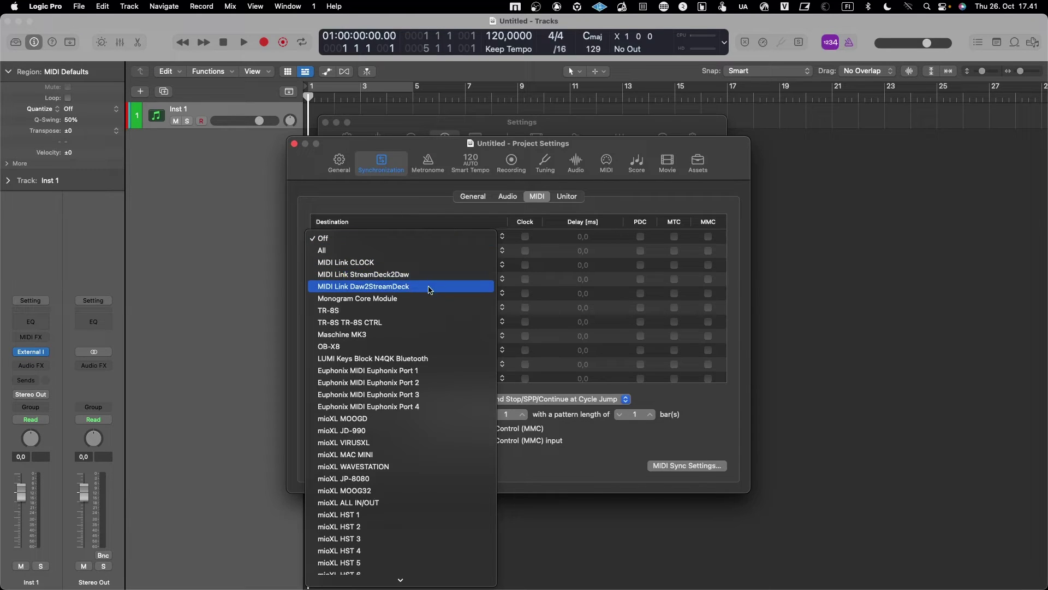
Step: Set the clock destinations to OB-X8 and TR-8S, with Clock enabled for both
click(418, 347)
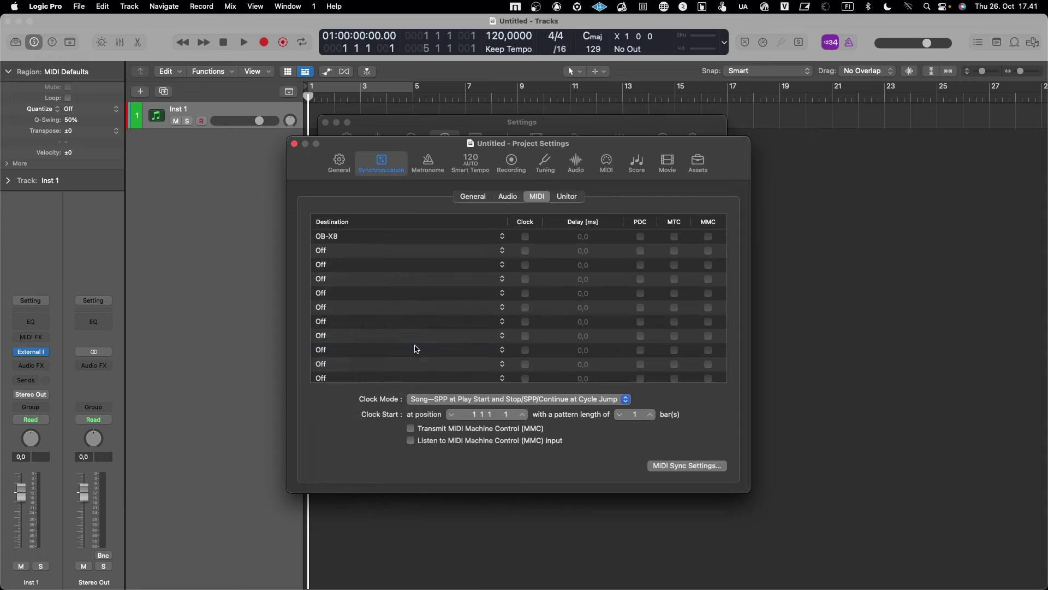
click(525, 237)
click(342, 251)
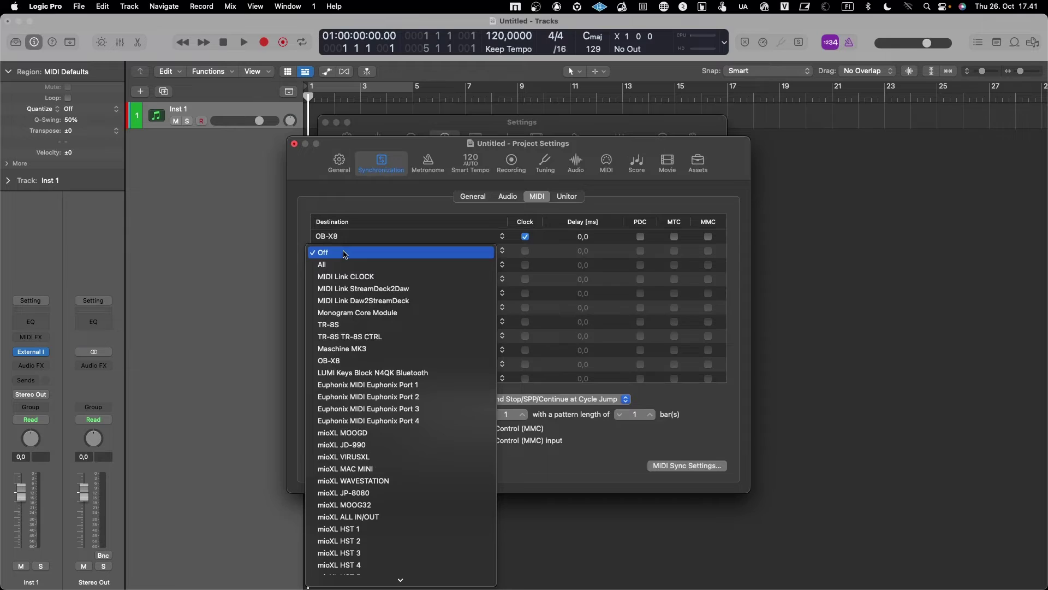
click(361, 326)
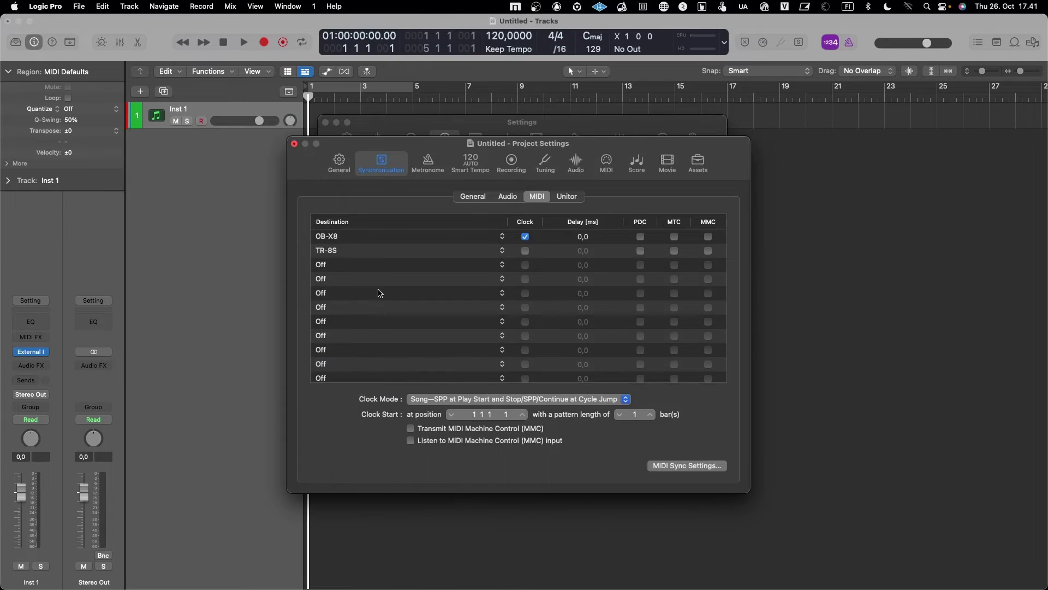
click(526, 251)
drag(454, 145, 467, 164)
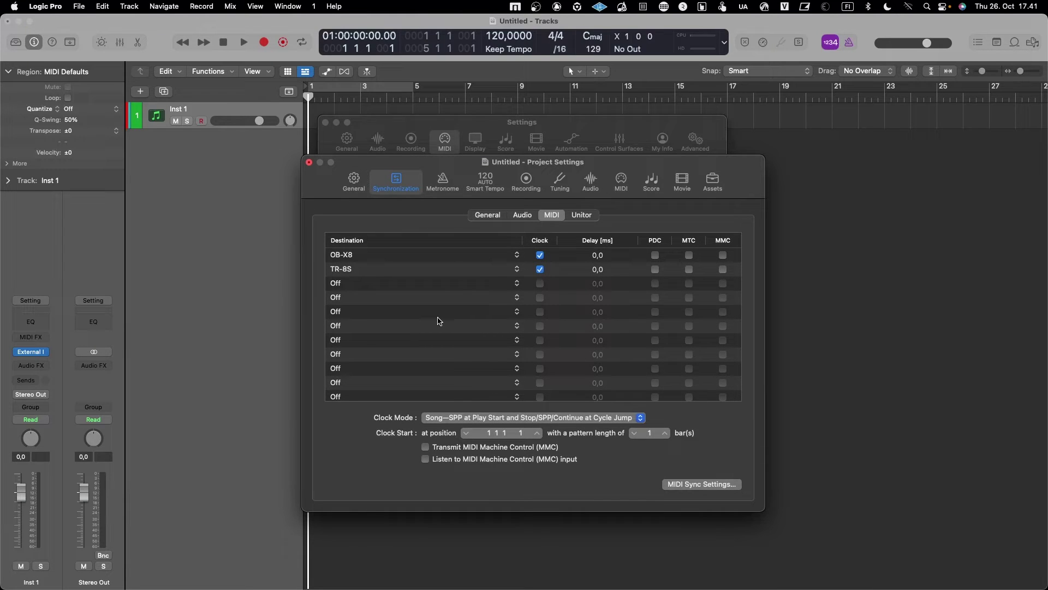
scroll(439, 322, down, 3)
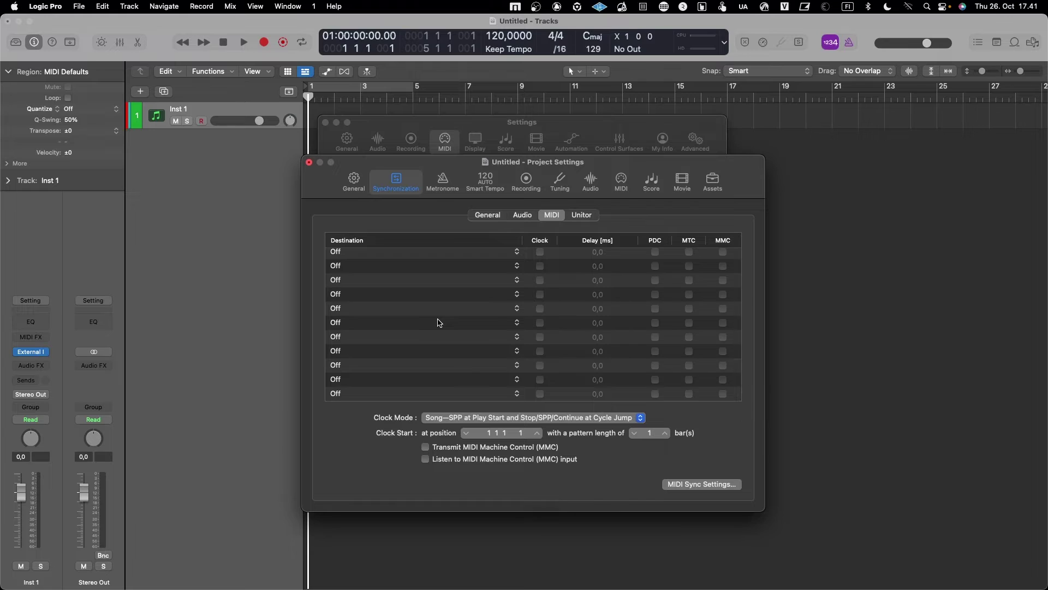
scroll(440, 322, up, 3)
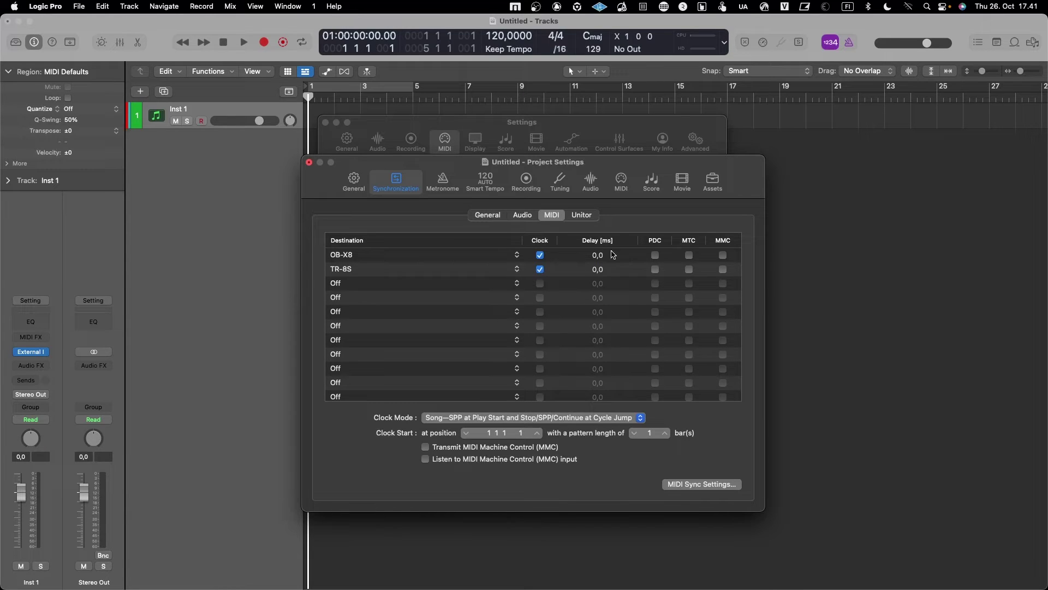
Step: Review the project MIDI General, Input Filter, Chase and Clip Length options, then Synchronization MIDI
click(695, 484)
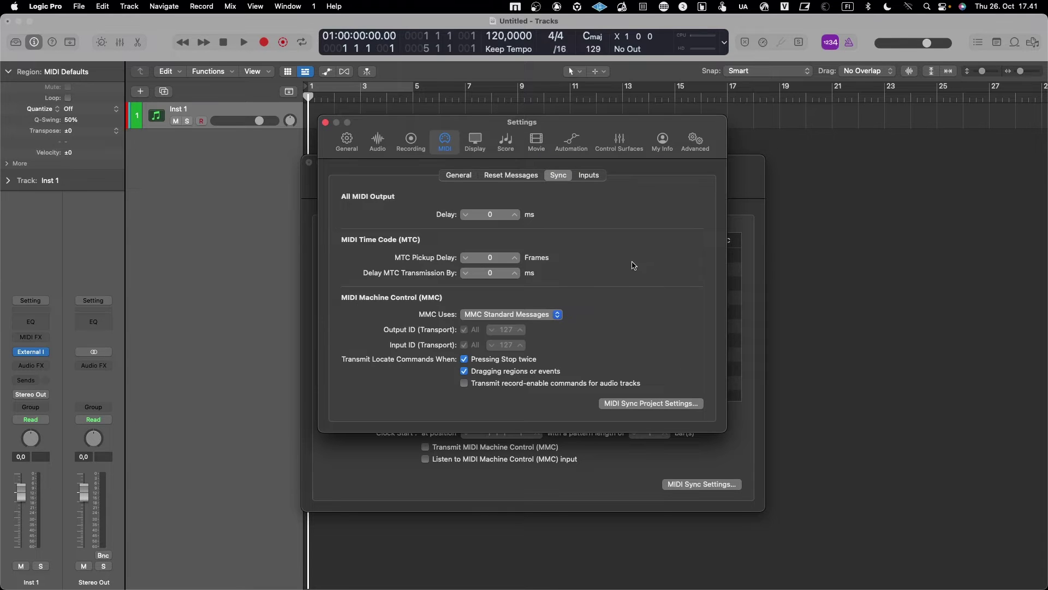
click(752, 172)
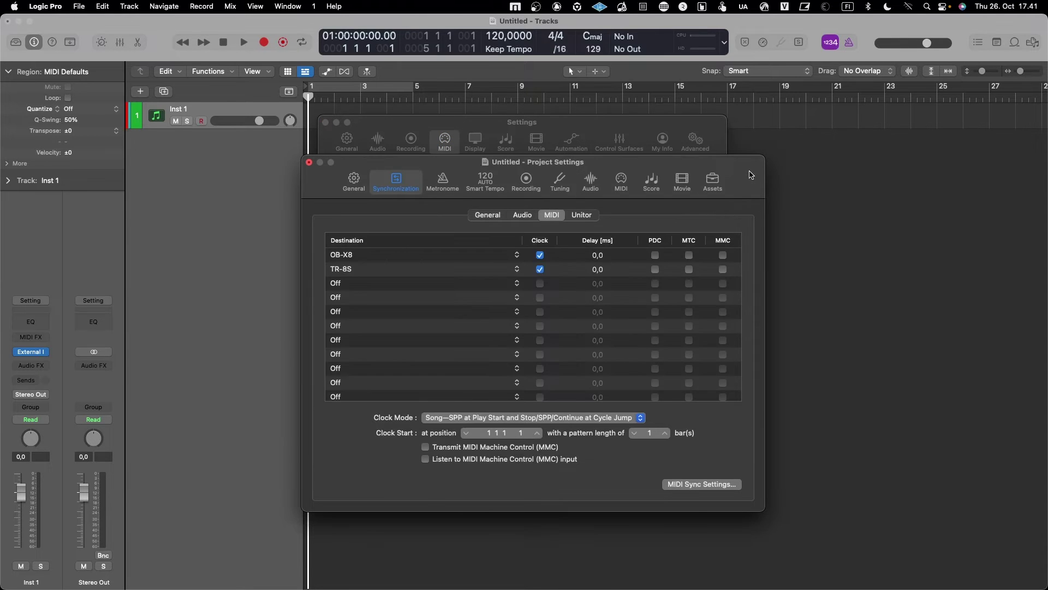
click(621, 182)
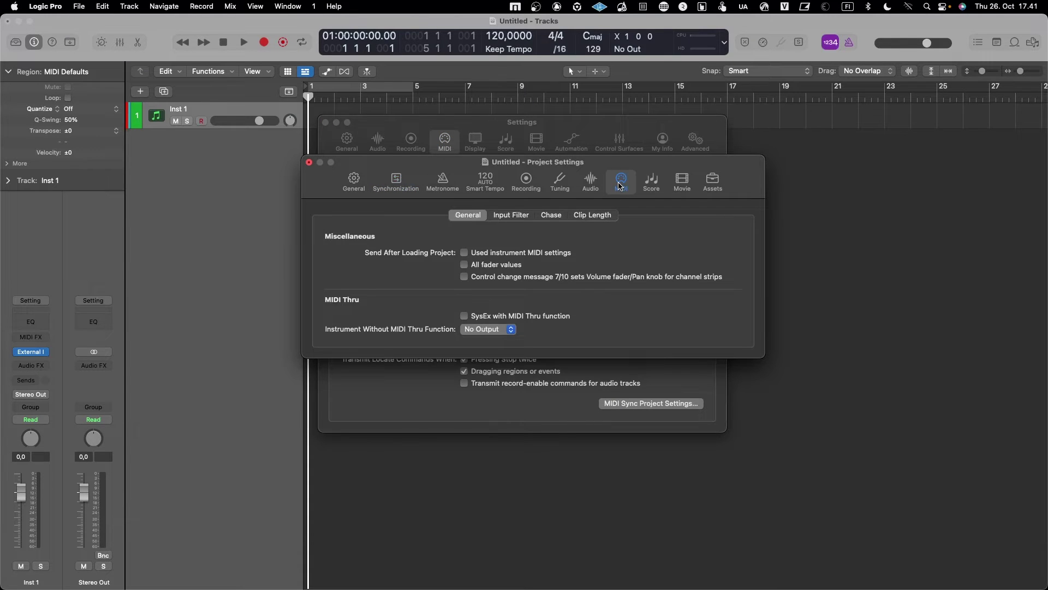
click(502, 216)
click(560, 218)
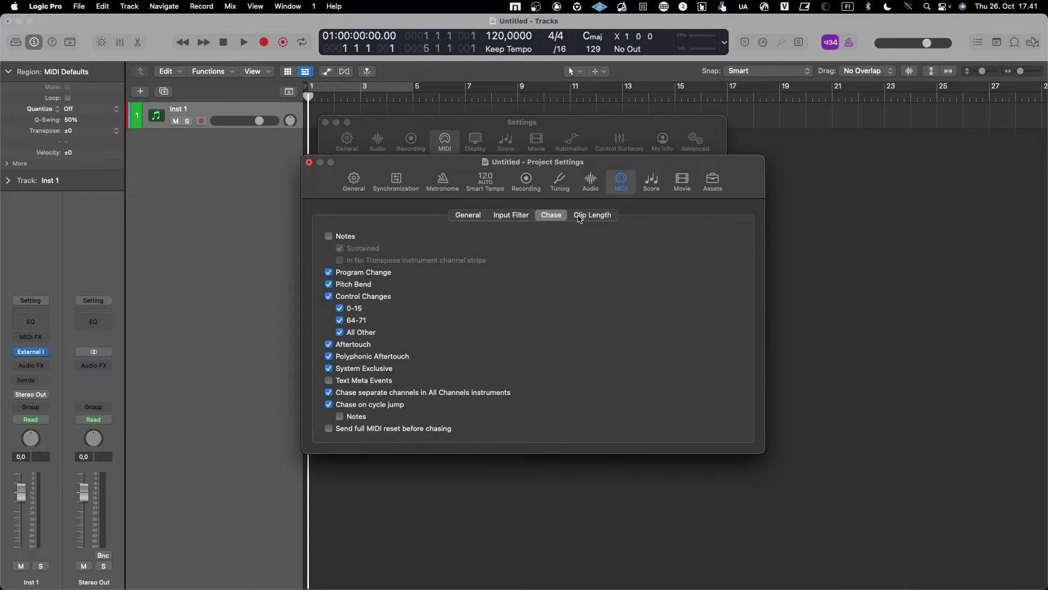
click(579, 218)
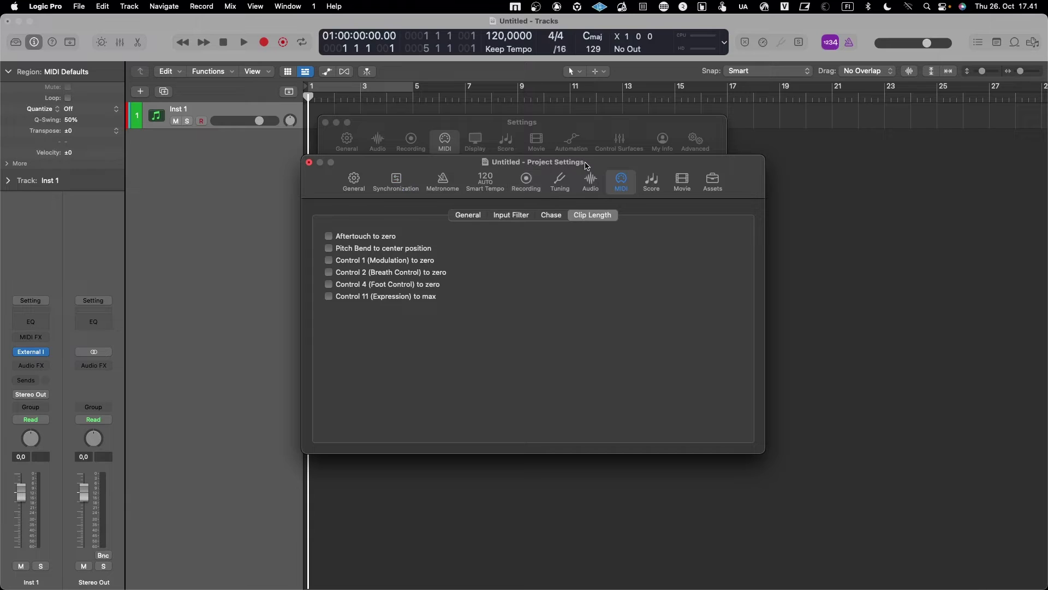
click(462, 218)
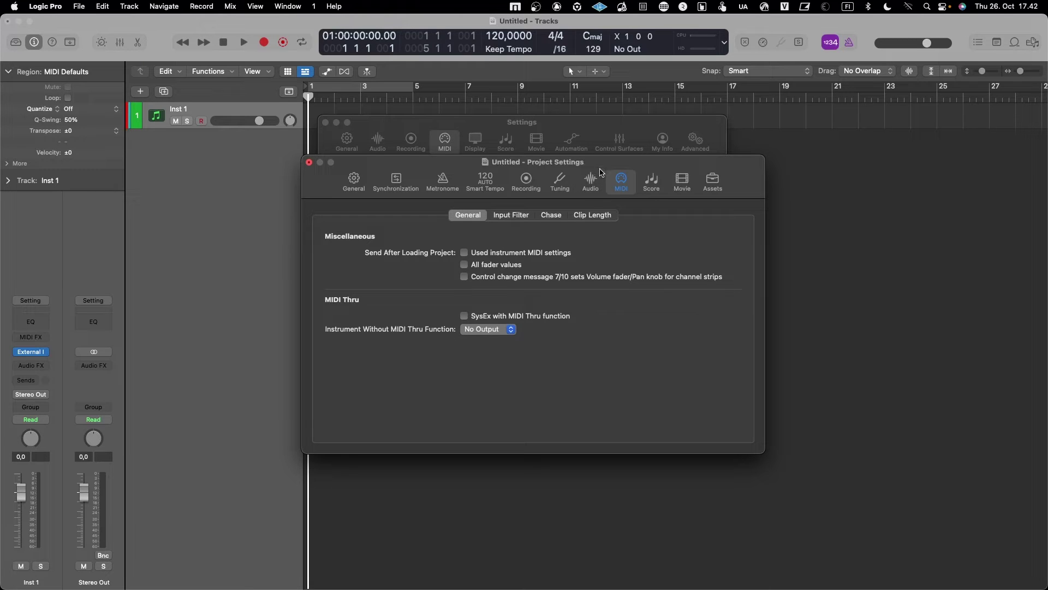
drag(598, 163, 598, 183)
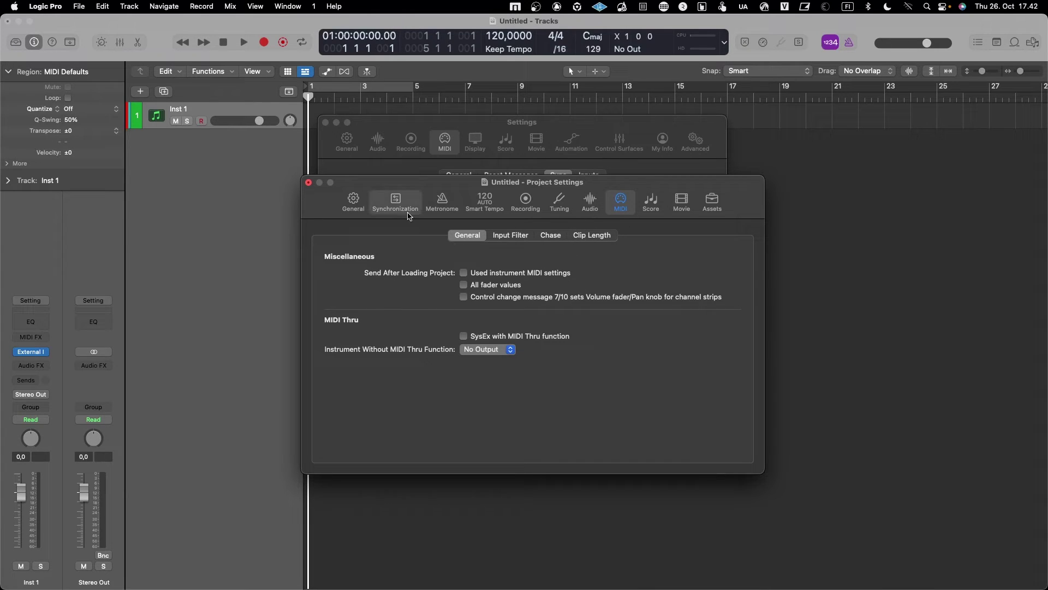
click(388, 207)
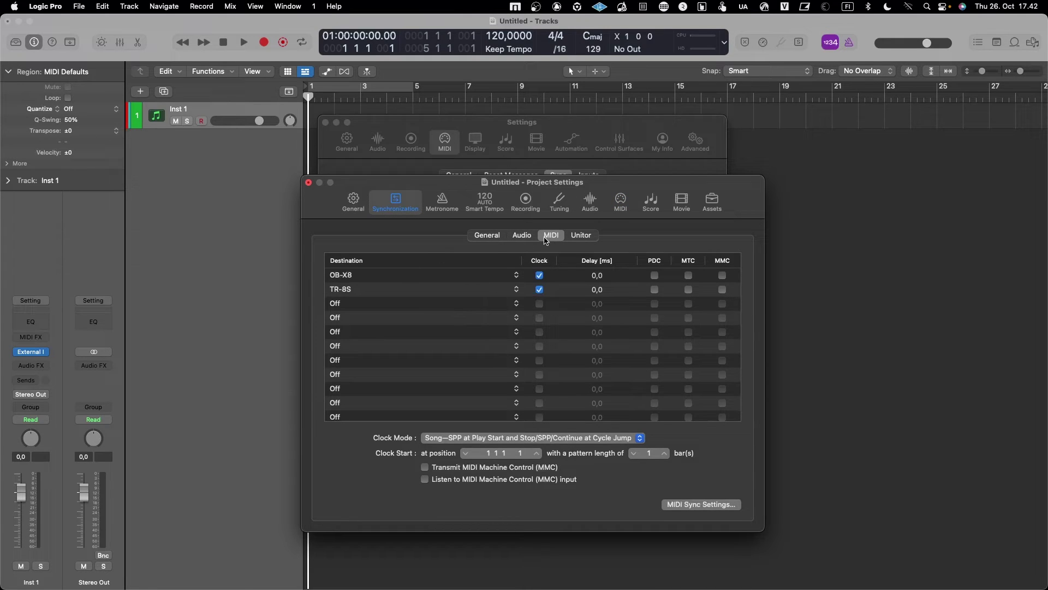
Step: Check the MIDI Inputs list, then close the Project Settings and MIDI Settings windows
click(521, 126)
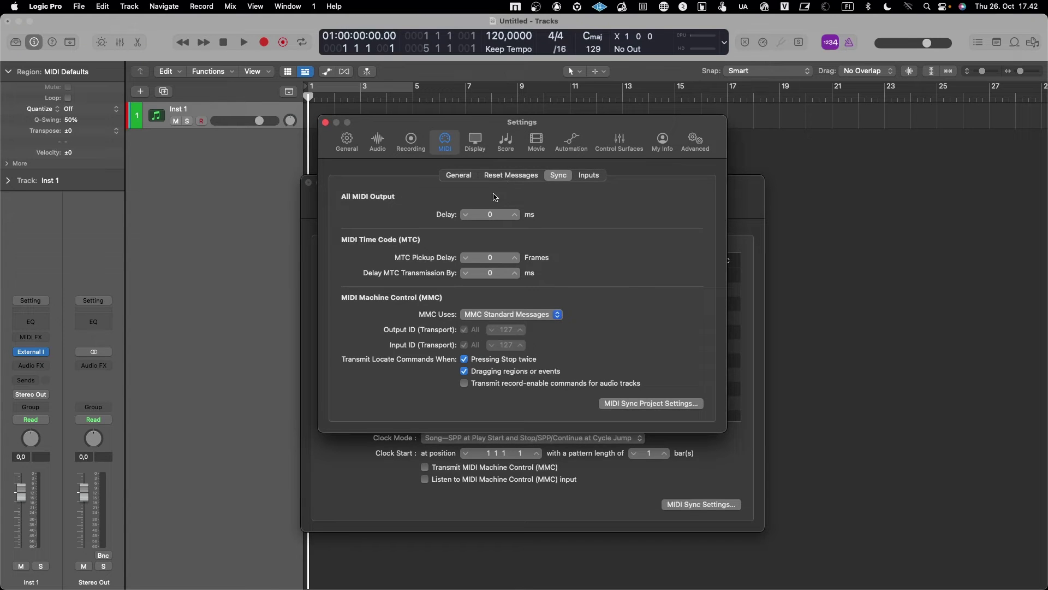
click(587, 175)
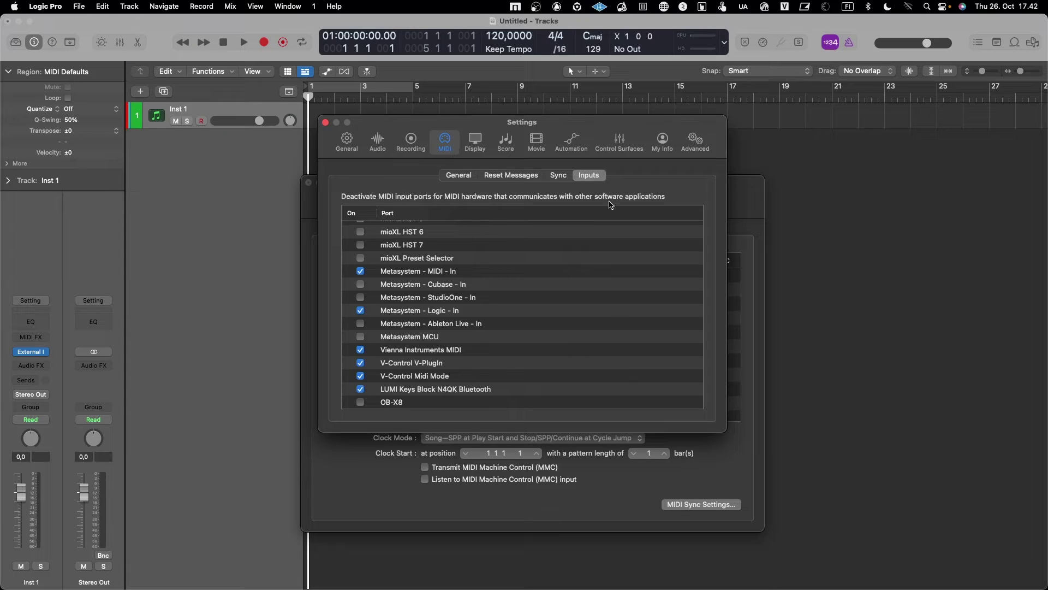
click(738, 193)
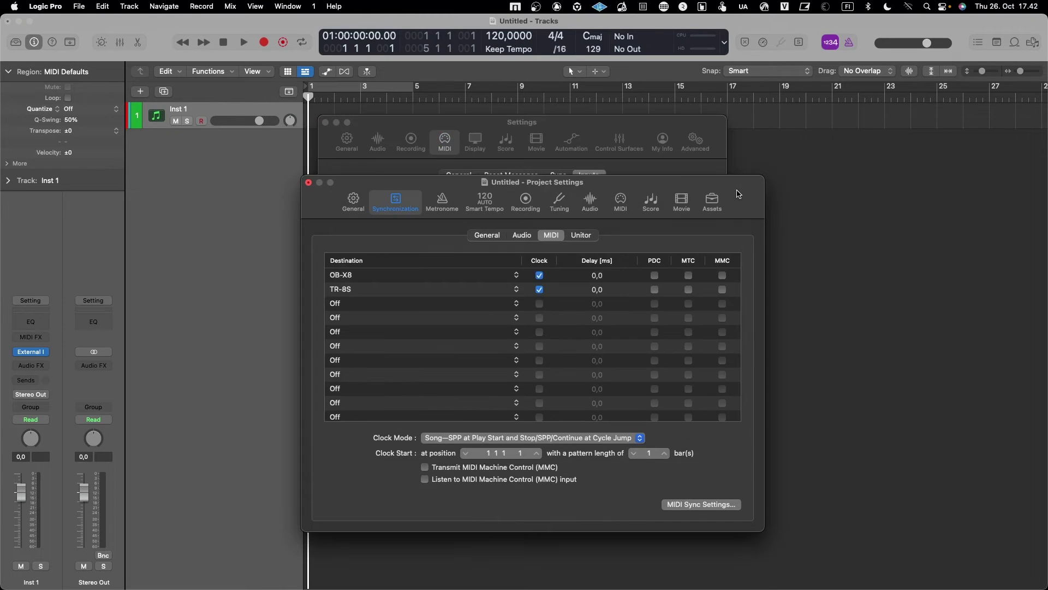
click(308, 183)
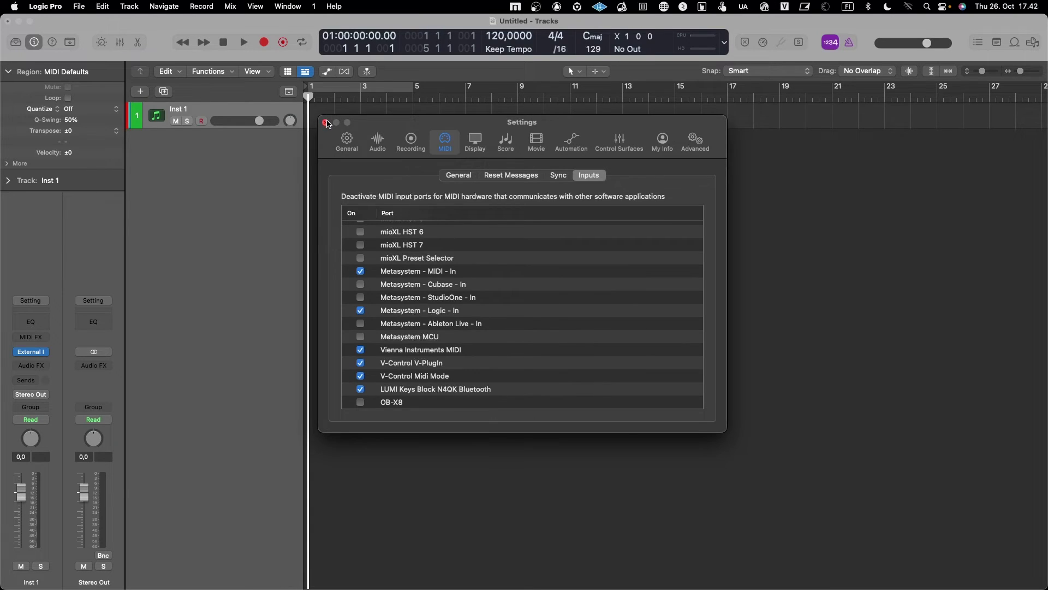
click(326, 123)
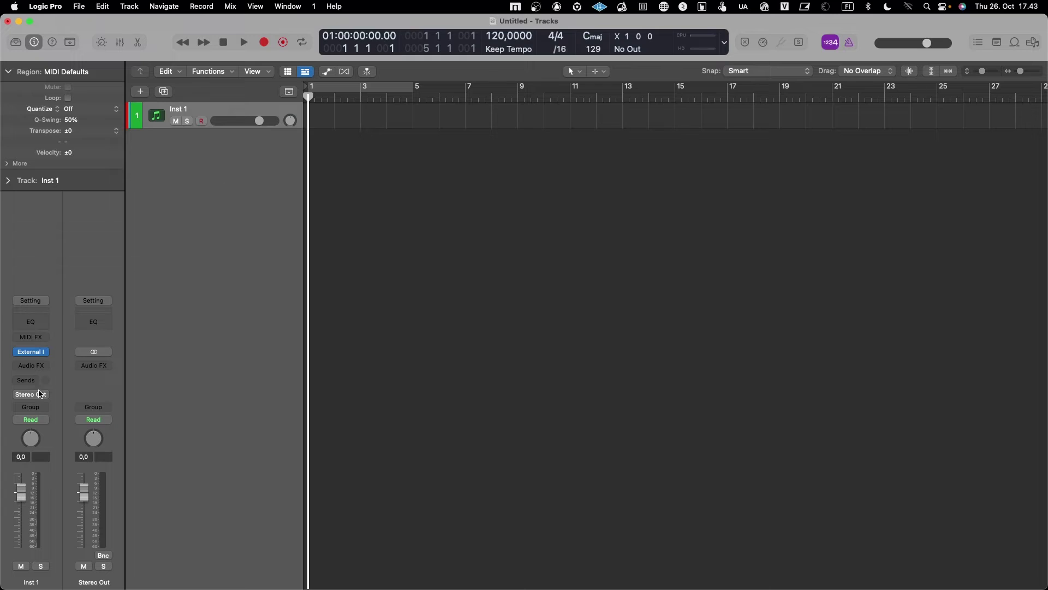
Step: Set Inst 1's External Instrument MIDI Destination to OB-X8
click(31, 353)
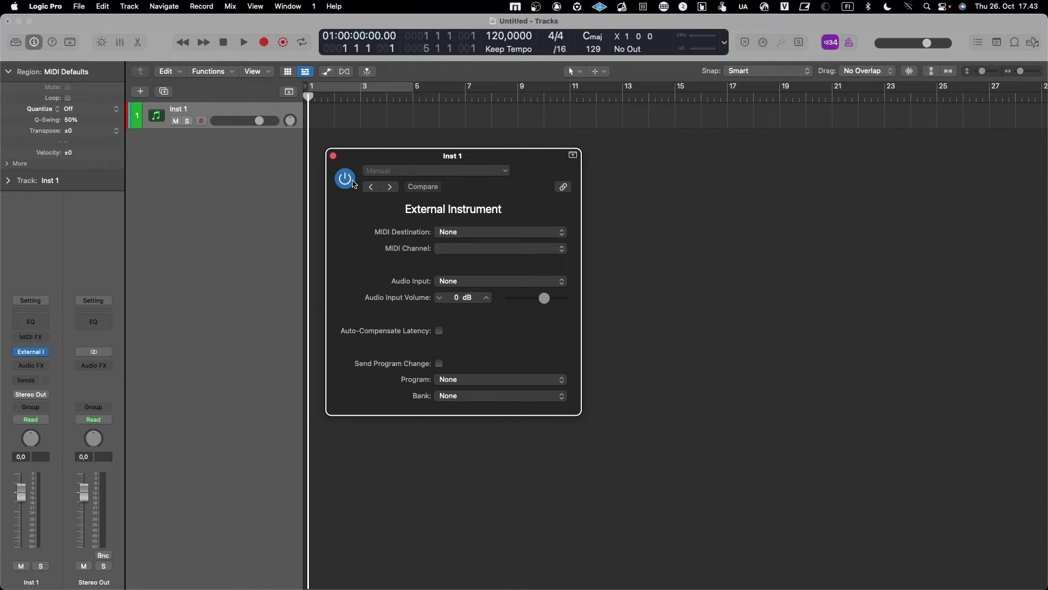
drag(374, 153, 366, 134)
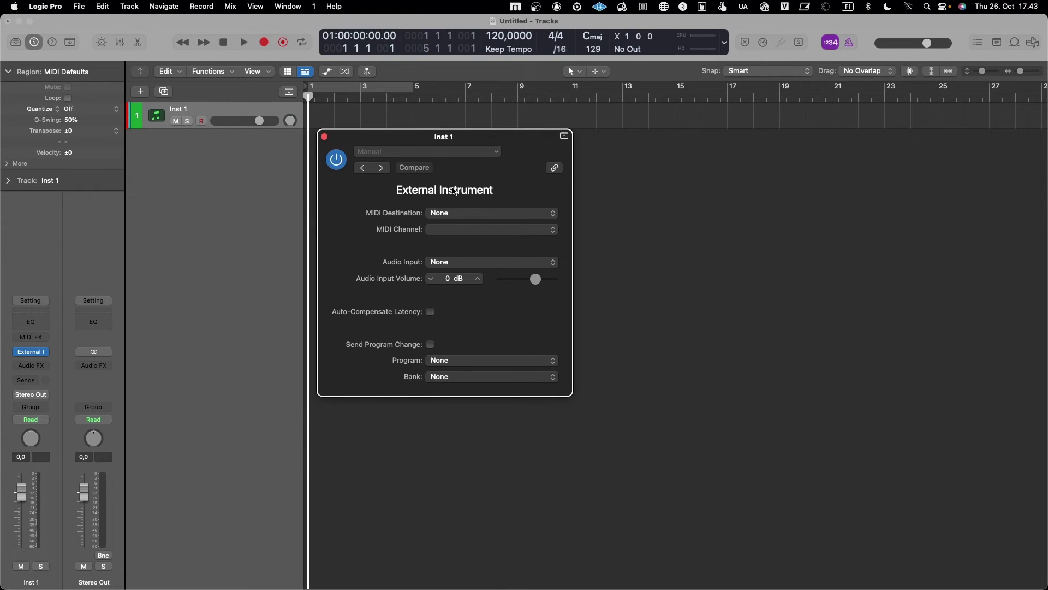
click(446, 214)
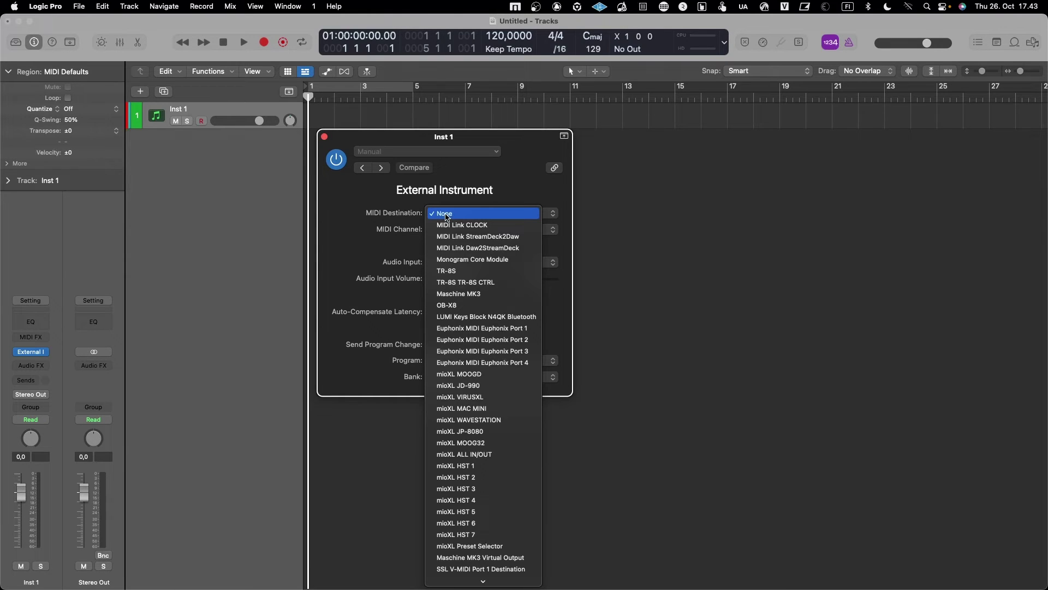
scroll(446, 218, down, 3)
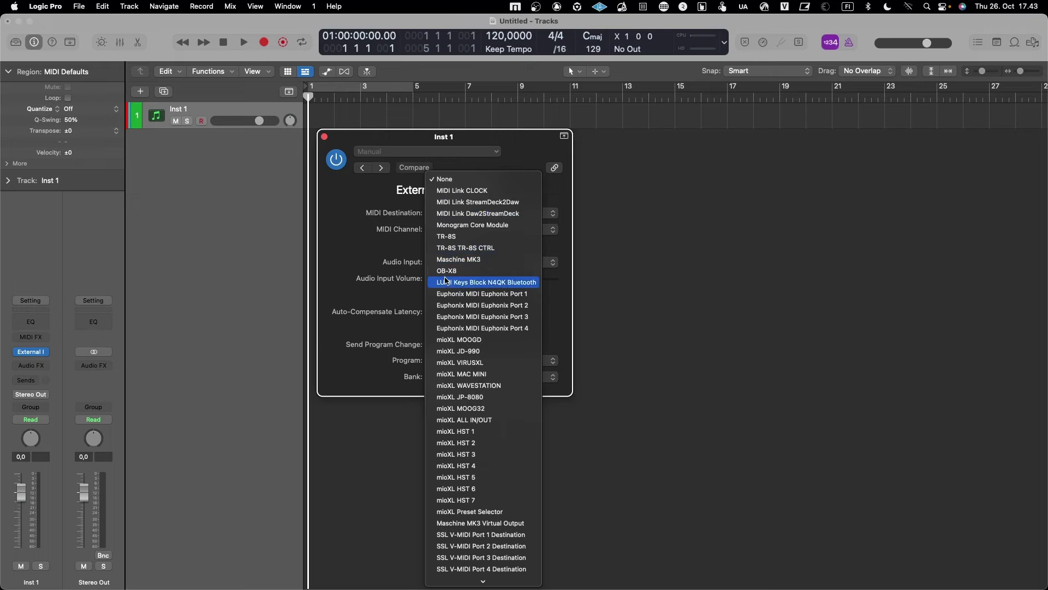
click(446, 270)
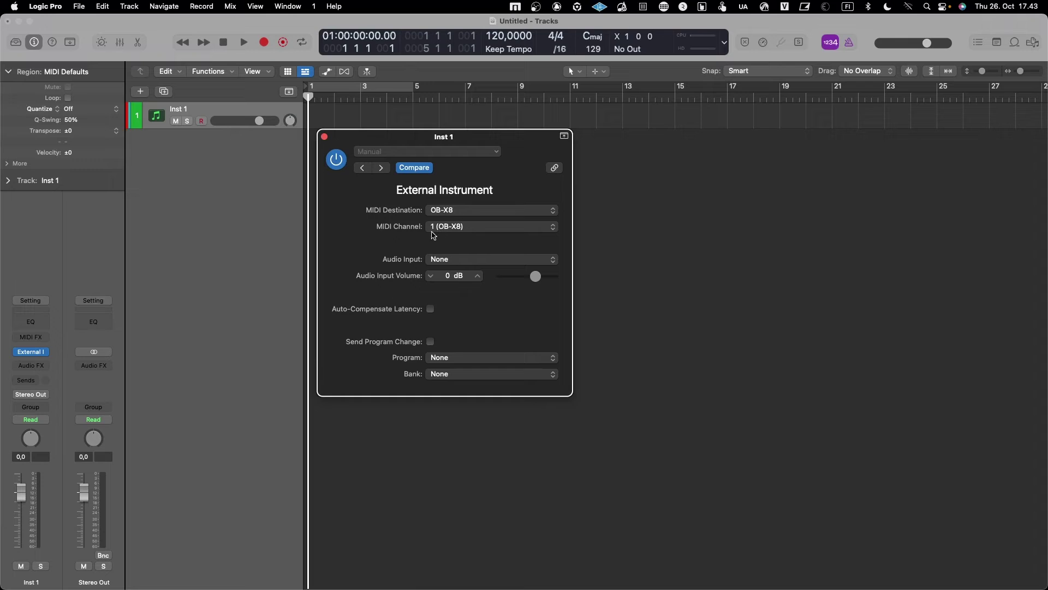
Step: Close the External Instrument window and create a new audio track, Audio 1
click(324, 136)
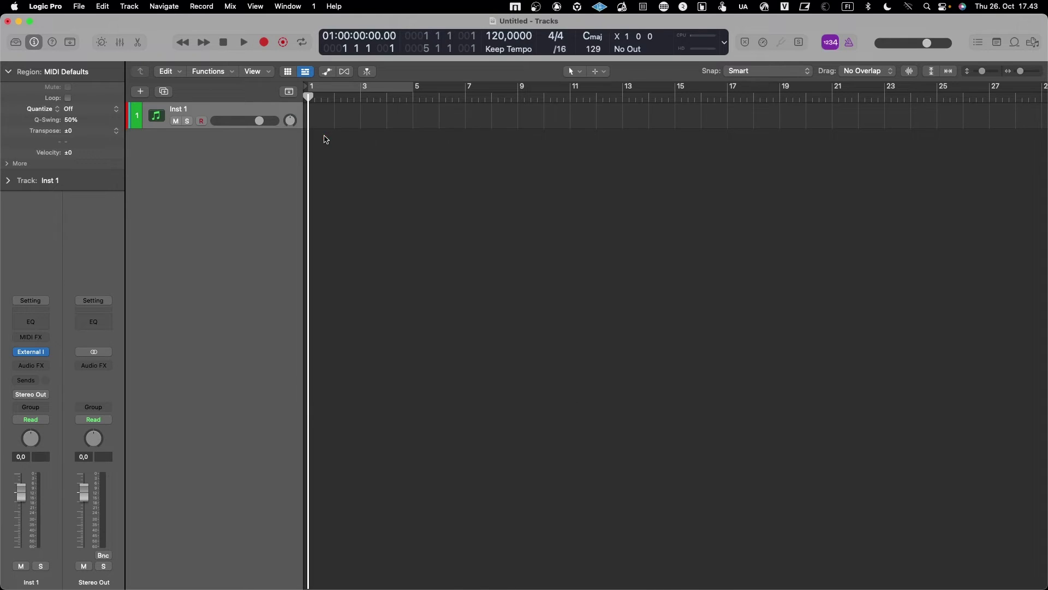
right_click(220, 164)
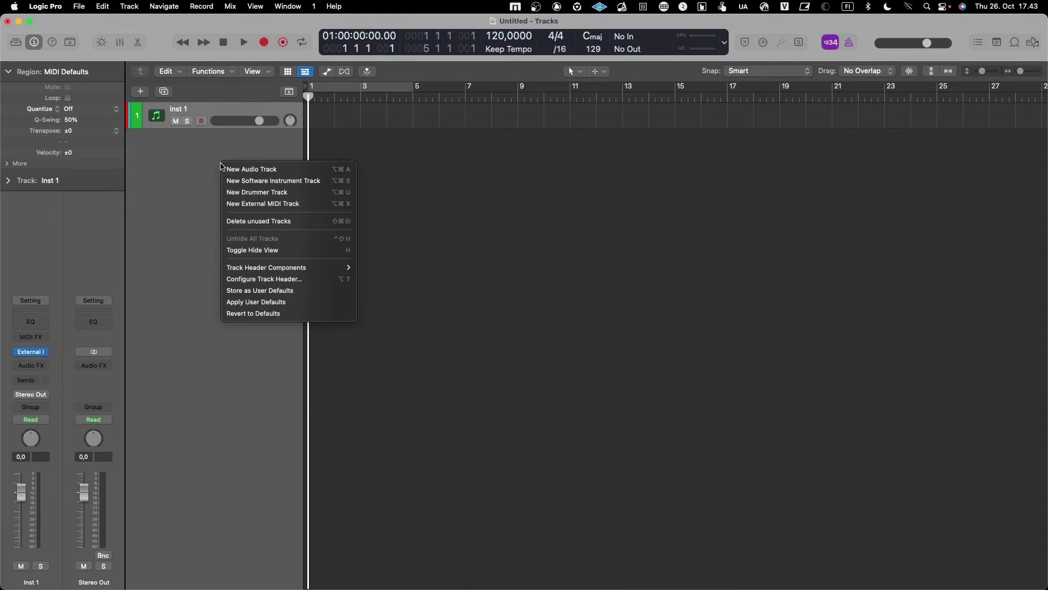
click(252, 170)
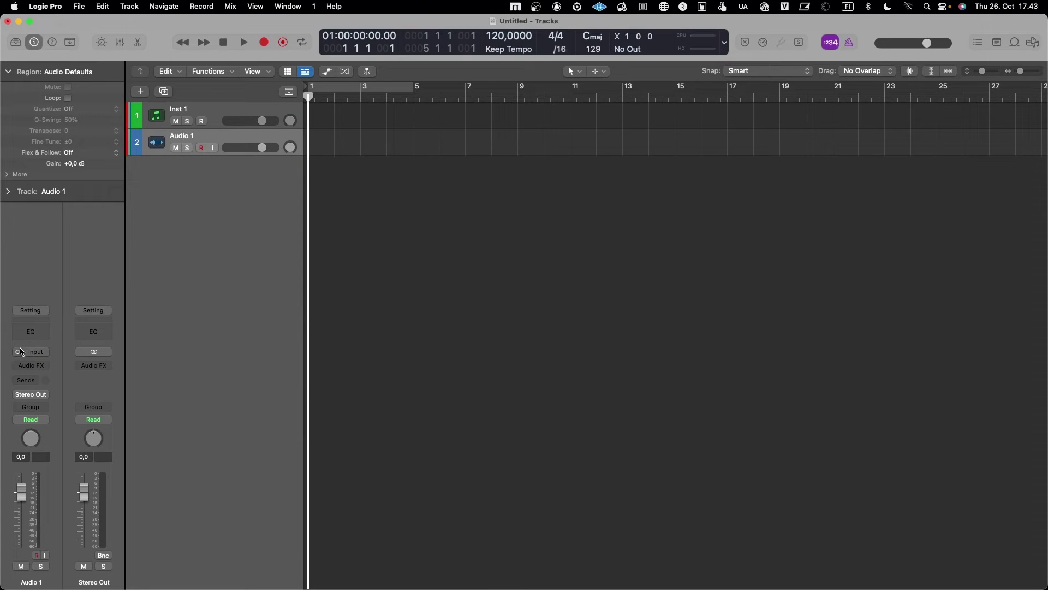
Step: Set Audio 1's input to Input 25-26 (OB-X8)
click(38, 353)
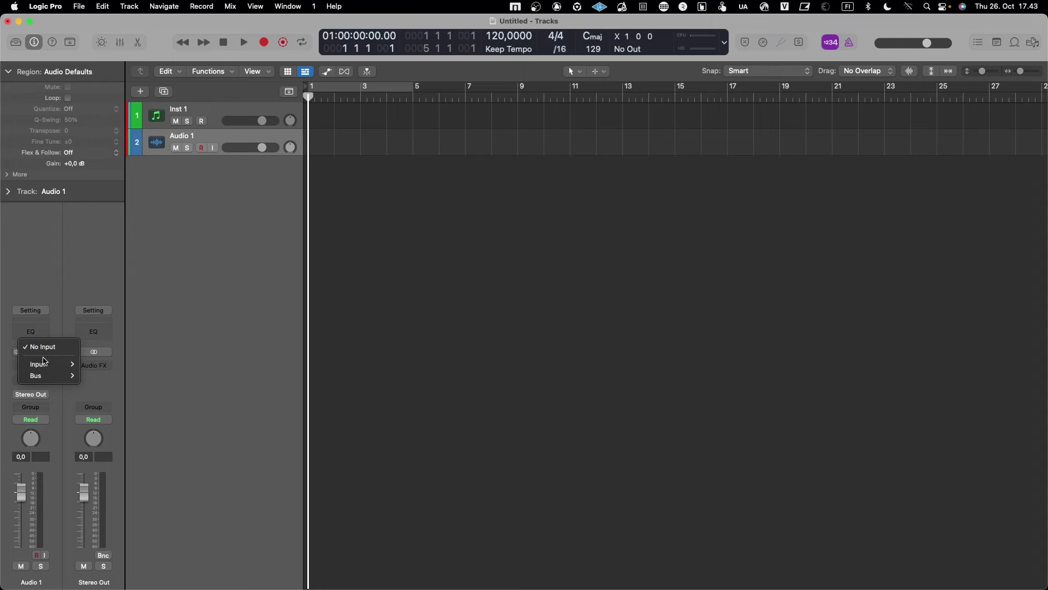
mouse_move(46, 365)
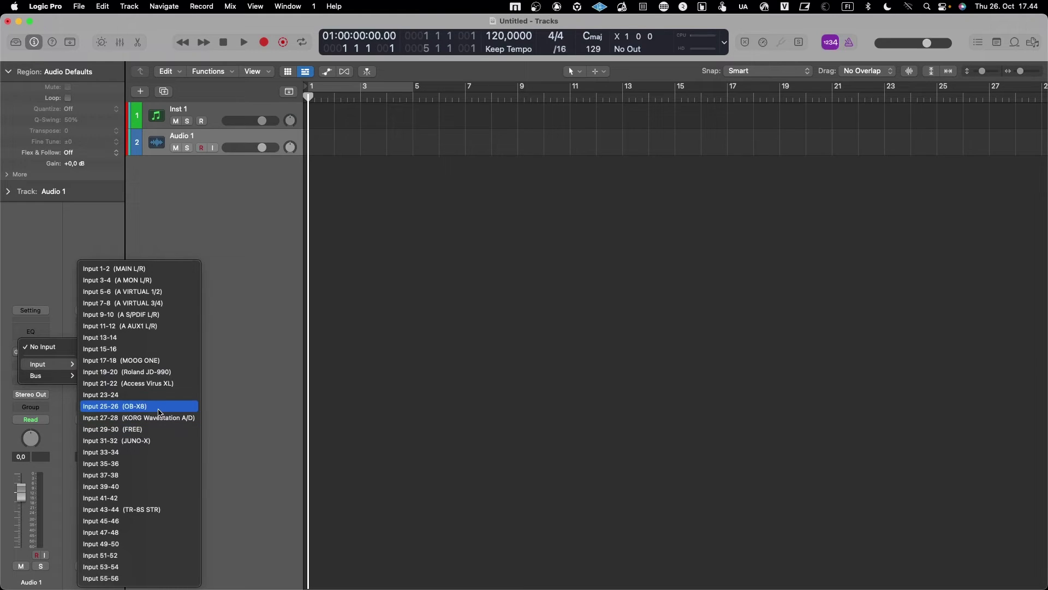
click(159, 407)
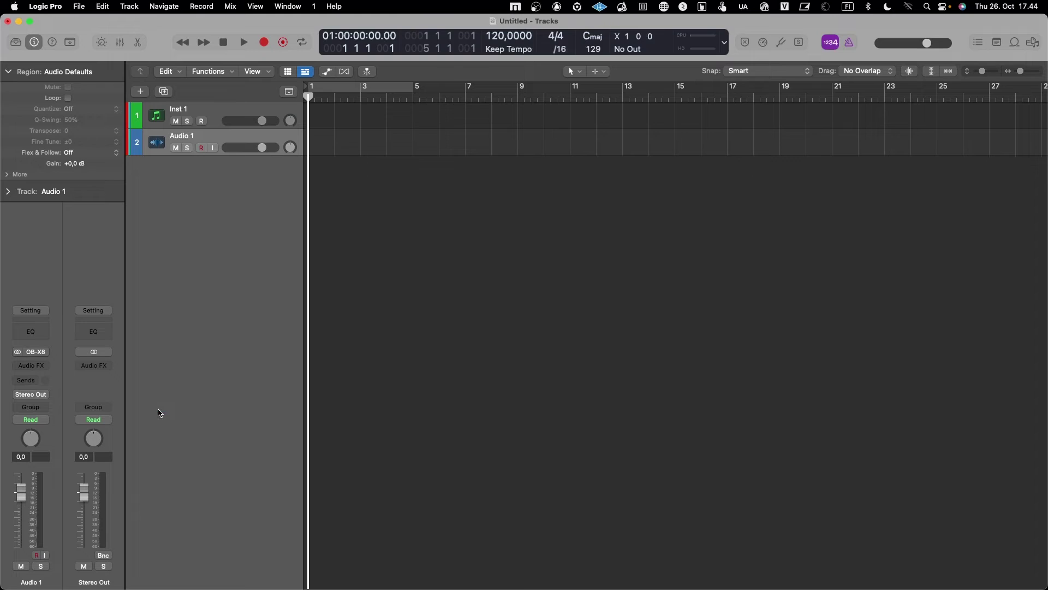
Step: Enable Audio 1's input monitoring and set Inst 1's External Instrument to MIDI channel 1 (OB-X8)
click(214, 151)
click(157, 116)
click(465, 229)
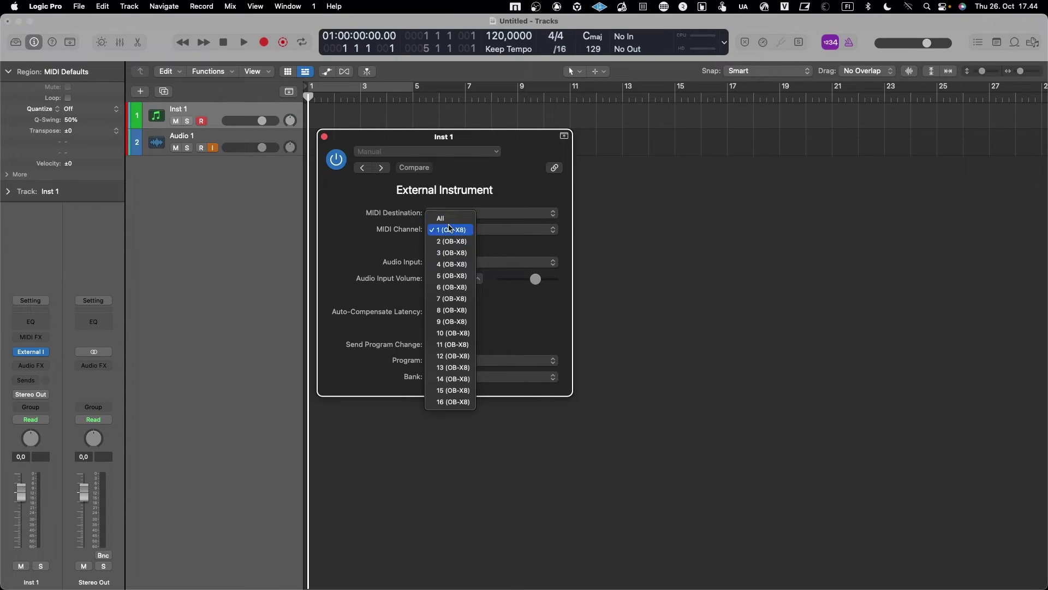
click(449, 228)
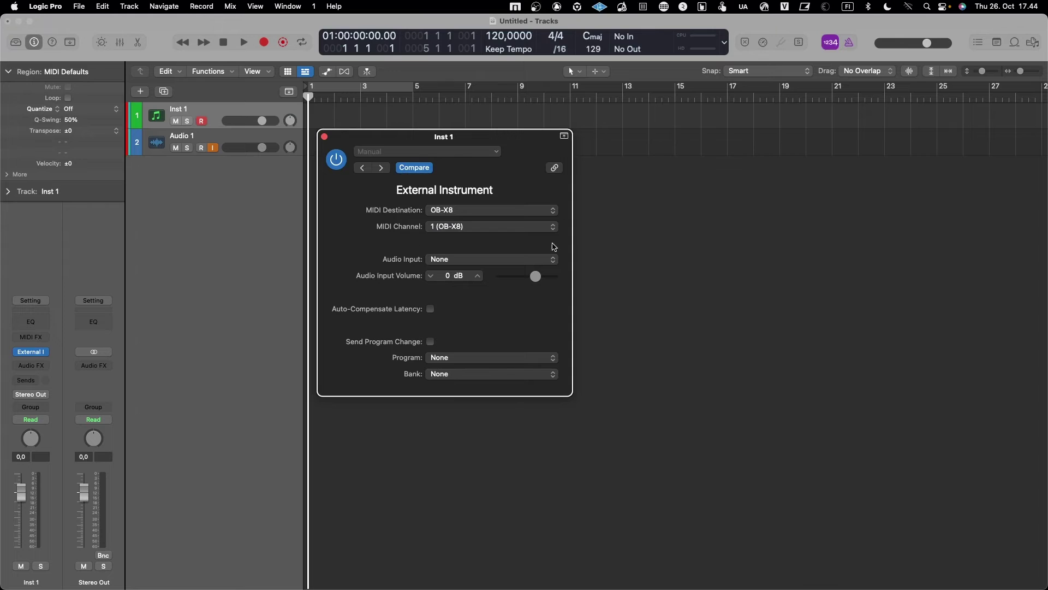
Step: Switch to the Numbers routing sheet and check cell C12 for OB-X8's MIDI channel
mouse_move(940, 586)
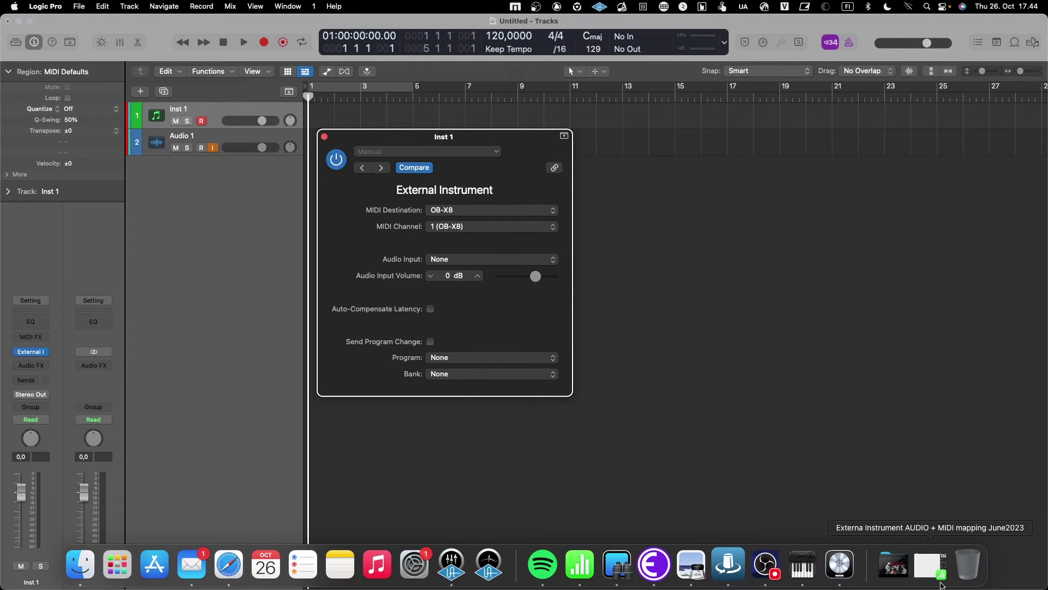
click(940, 584)
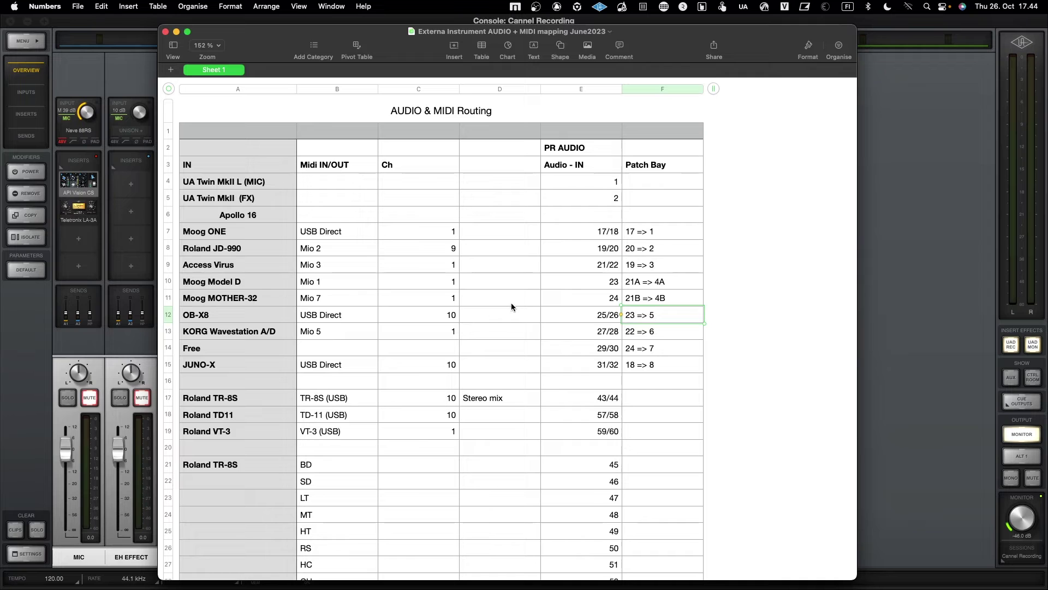
click(398, 312)
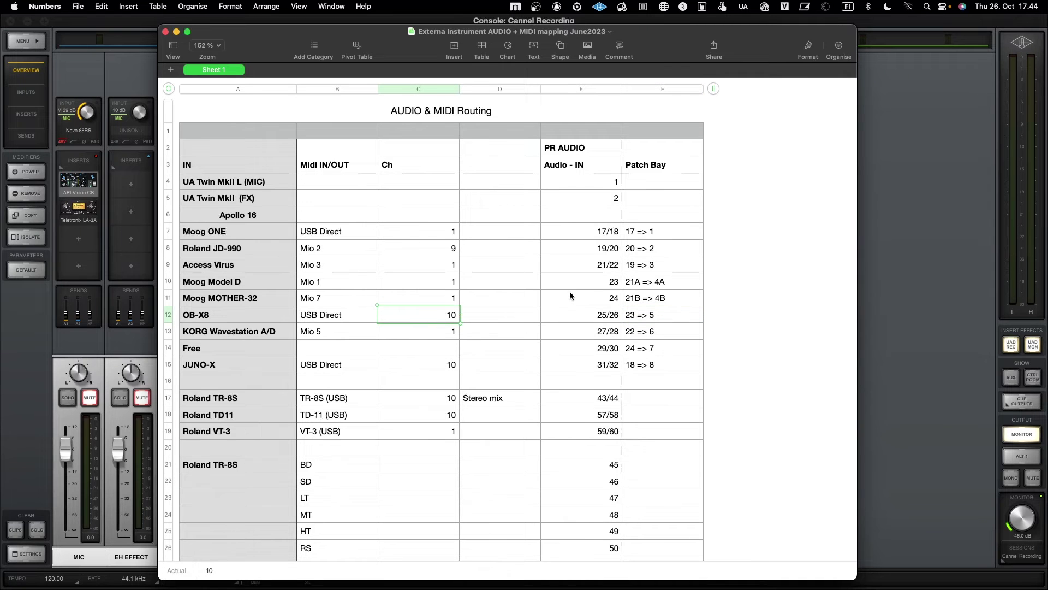
Step: Change Inst 1's External Instrument to MIDI Channel 10 (OB-X8) and close the plug-in window
key(super+Tab)
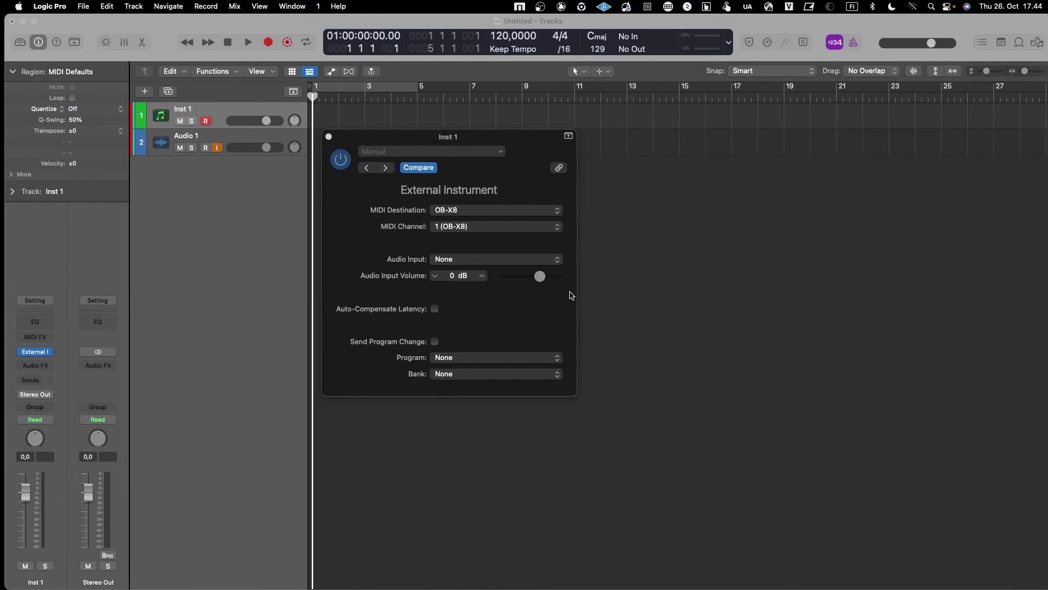
click(499, 227)
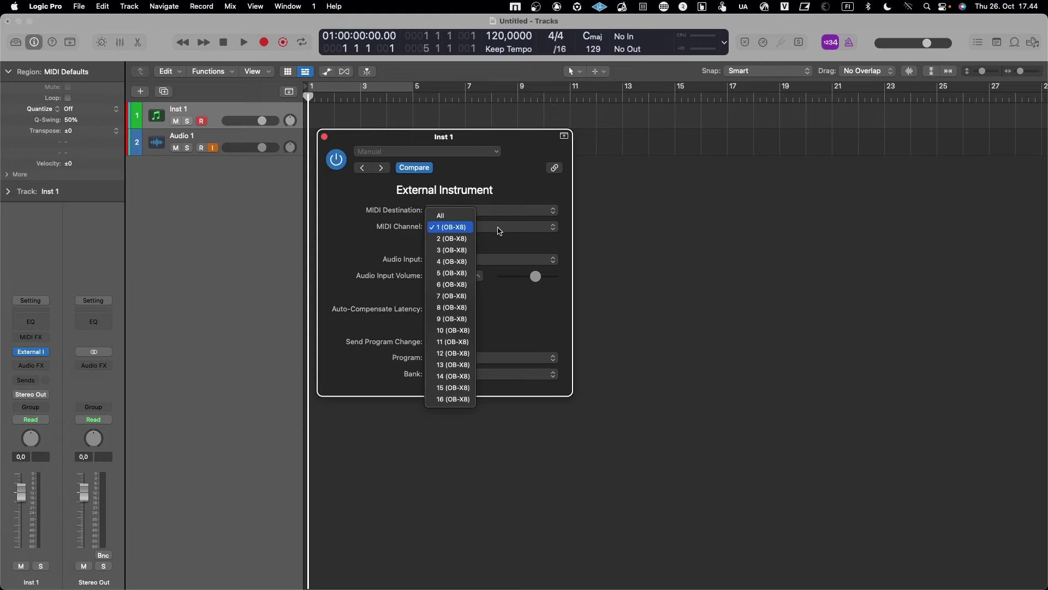
click(463, 330)
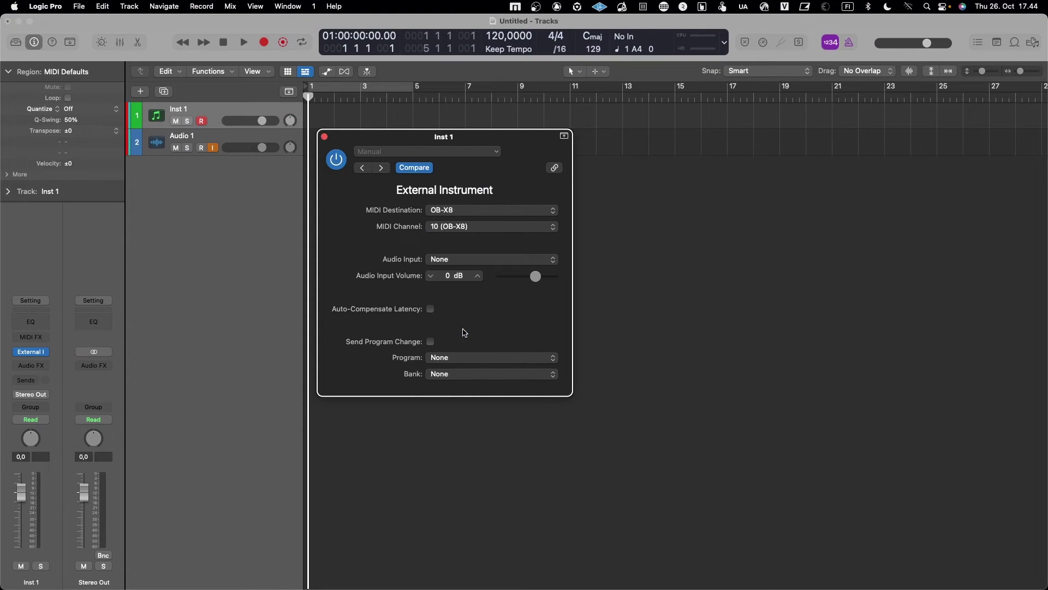
click(324, 137)
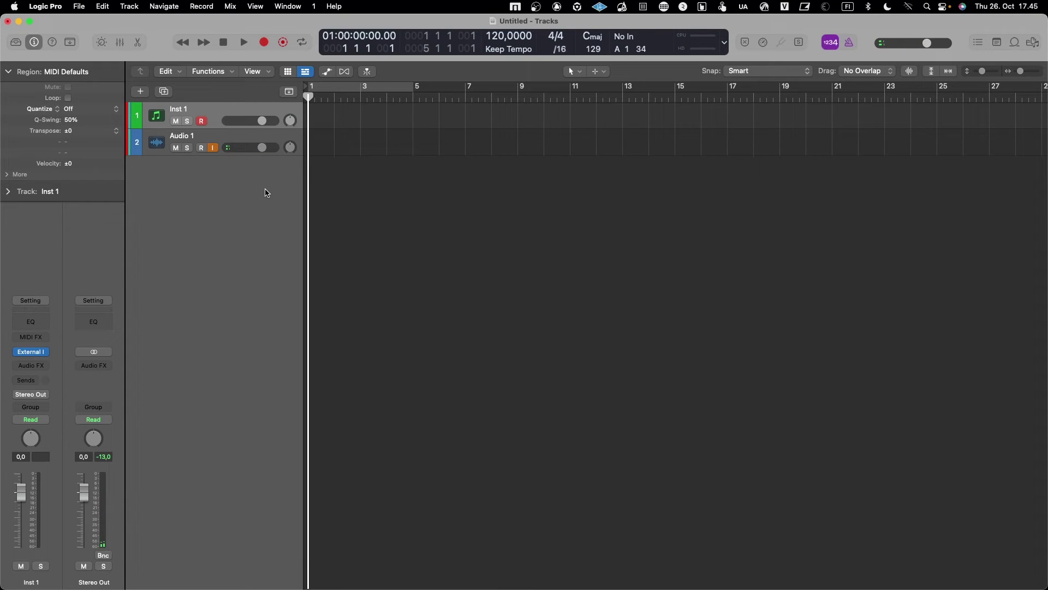
Step: Reopen Inst 1's External Instrument plug-in window
click(30, 353)
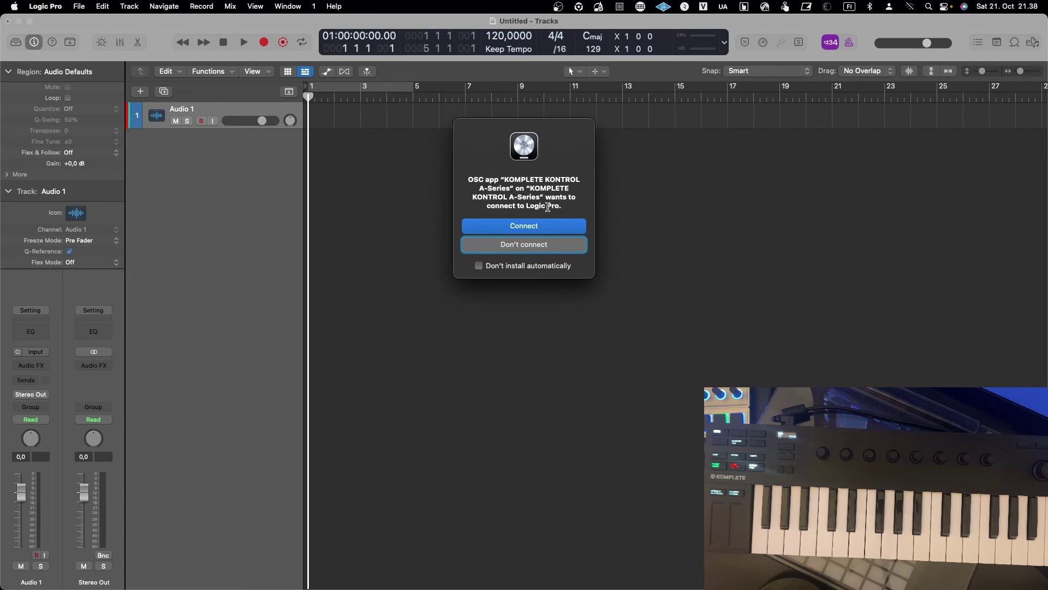
Step: Connect the KOMPLETE KONTROL A-Series via OSC and close Control Surface Setup
click(524, 226)
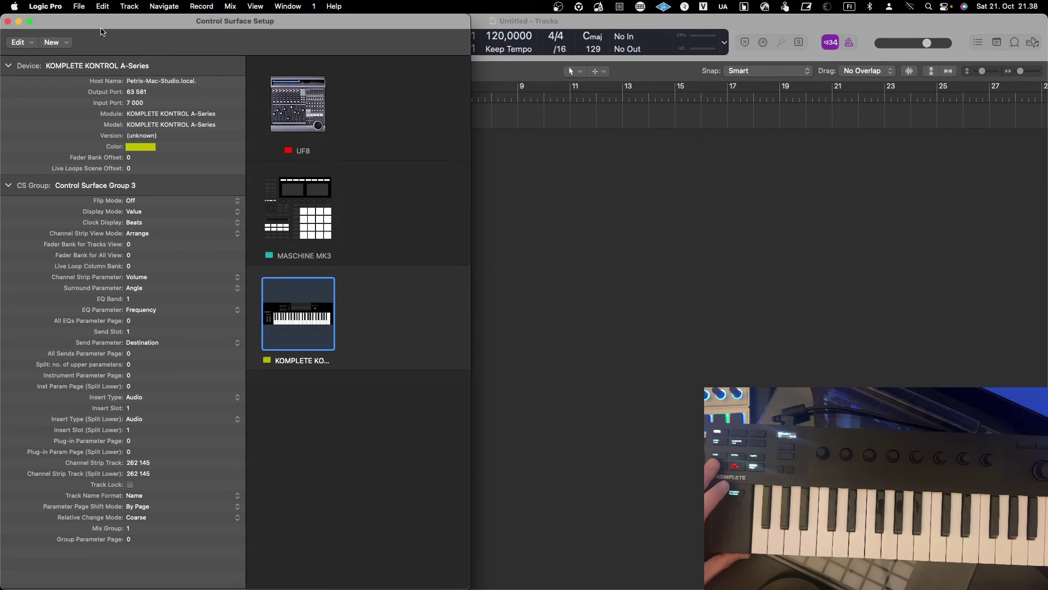
click(8, 23)
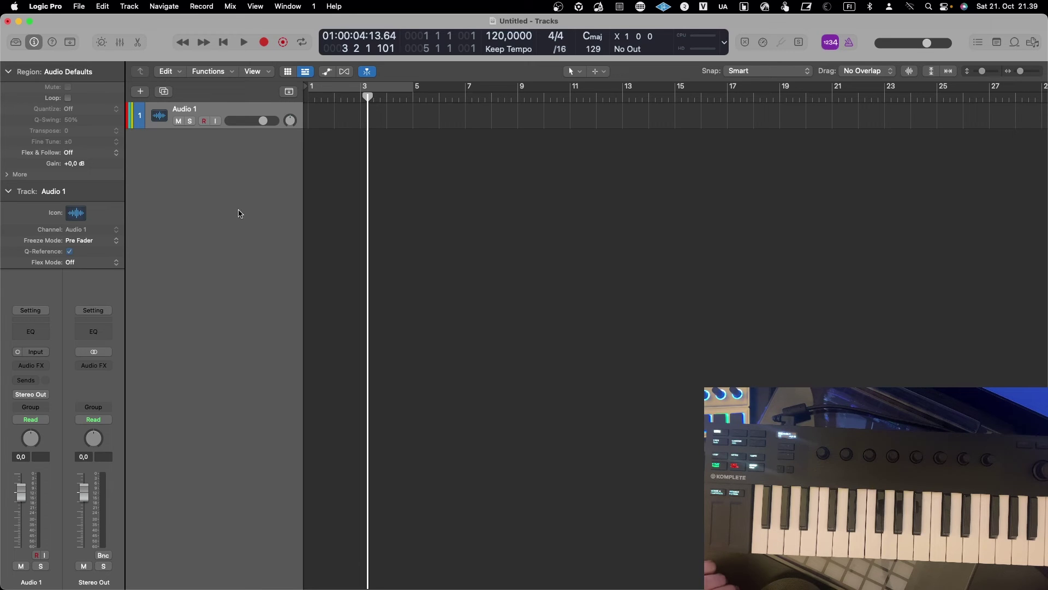
click(137, 93)
Step: Create a Software Instrument track using Addictive Keys (Stereo)
click(377, 201)
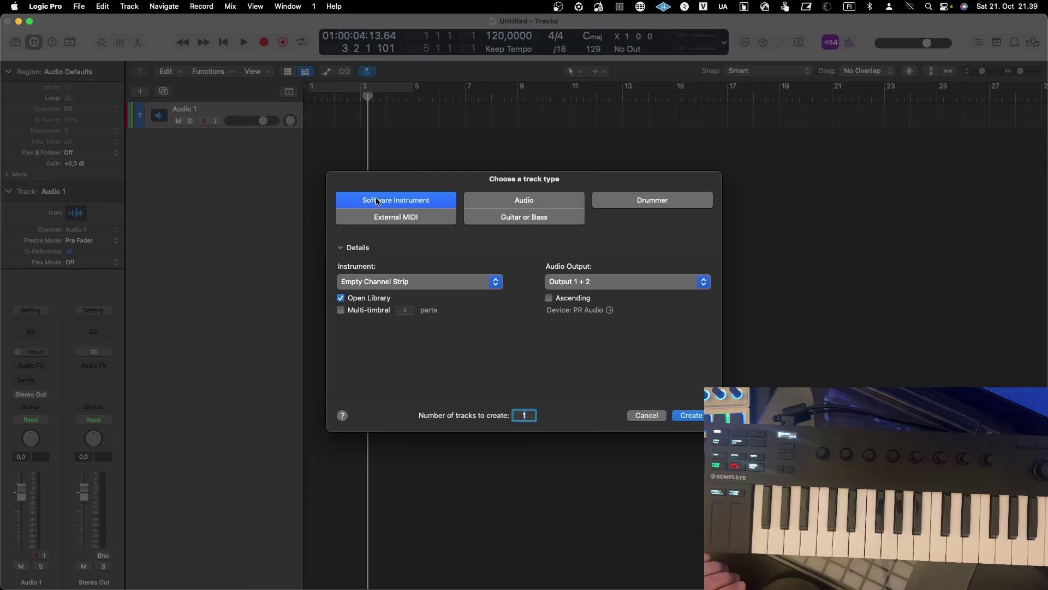
click(414, 283)
mouse_move(422, 309)
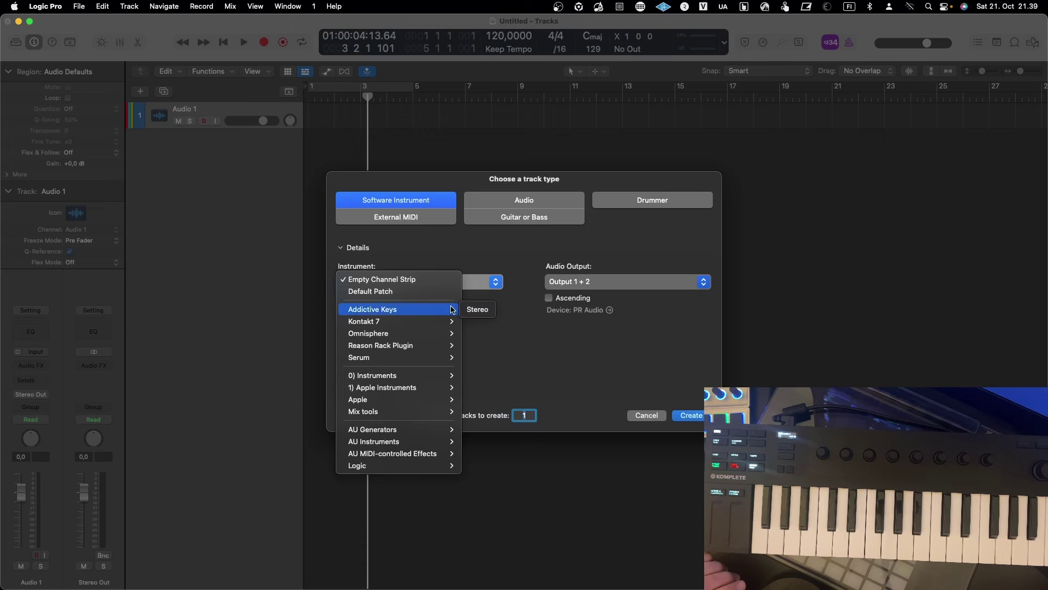
click(480, 310)
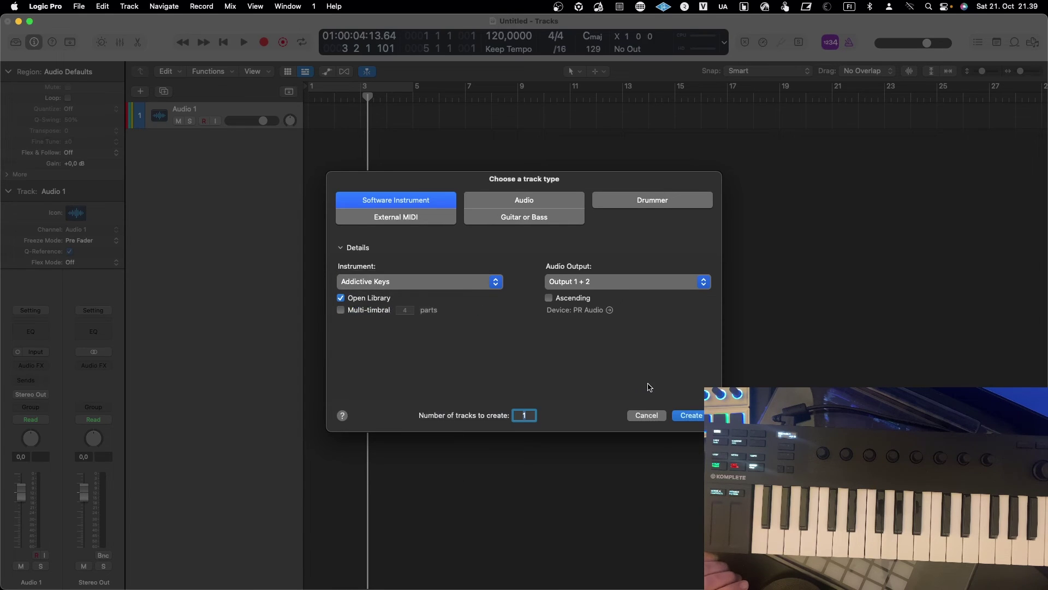
click(689, 416)
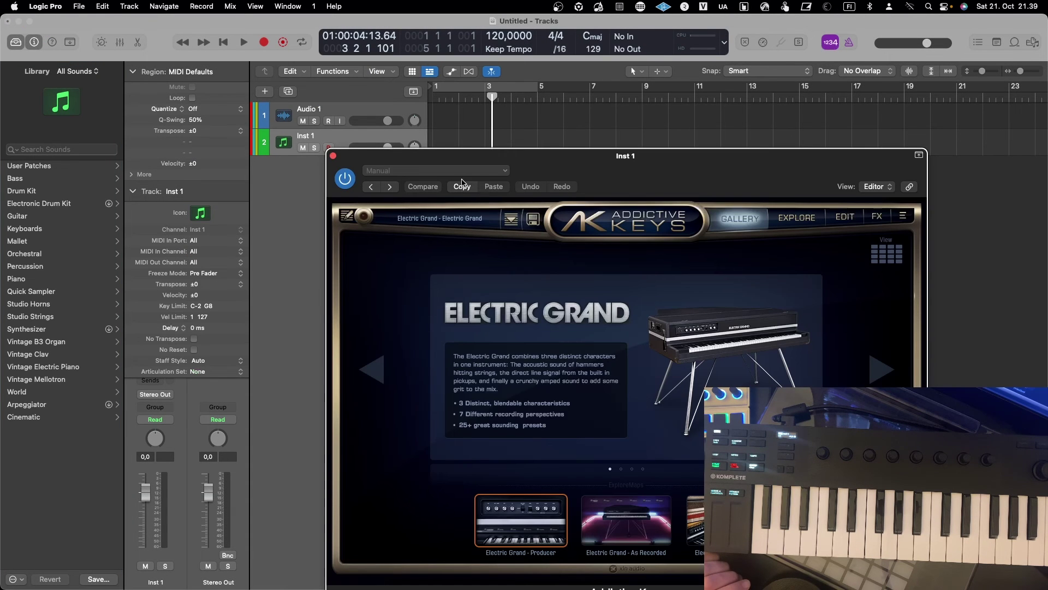
Step: Load the Electric Grand - Roses preset in Addictive Keys and close its window
drag(514, 161, 379, 127)
click(412, 464)
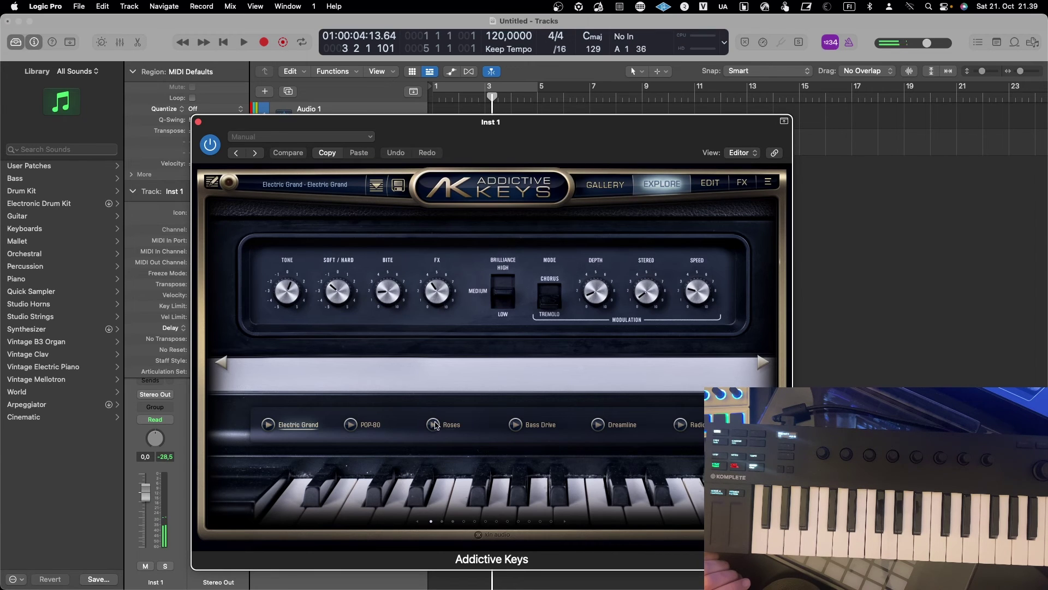
click(435, 425)
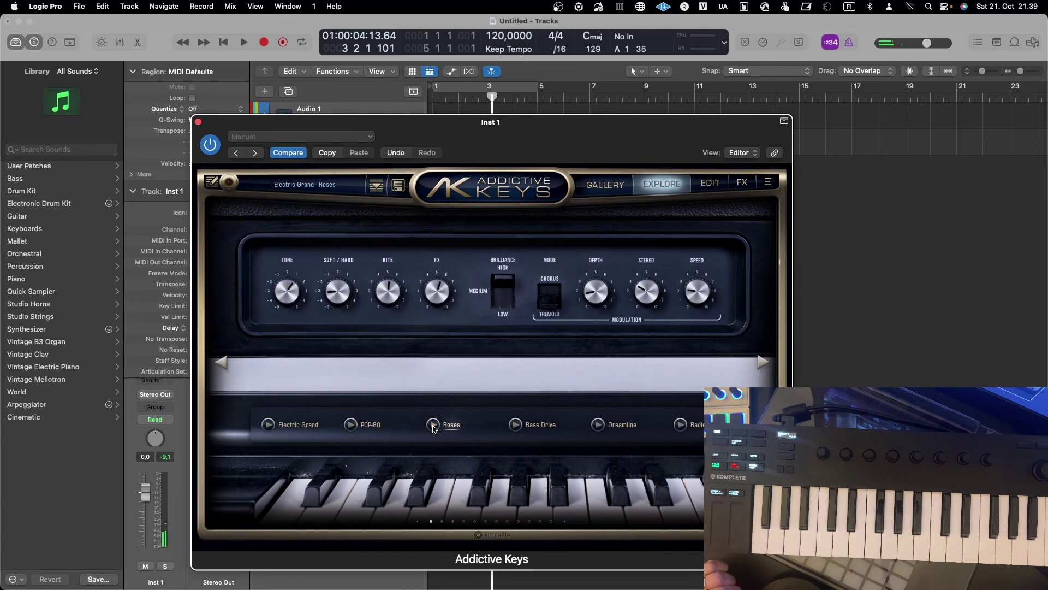
click(199, 123)
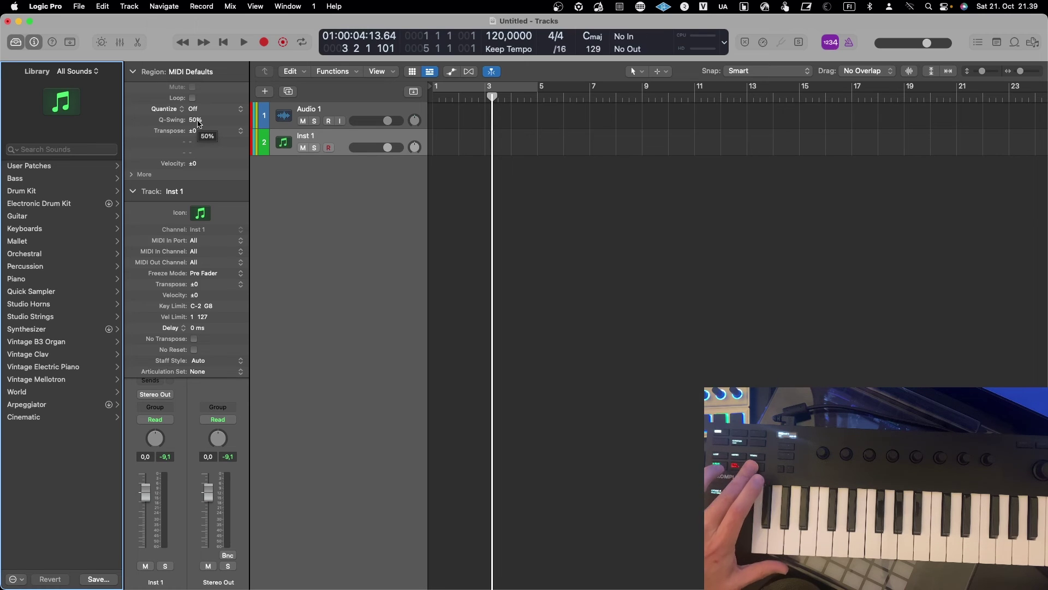
key(Return)
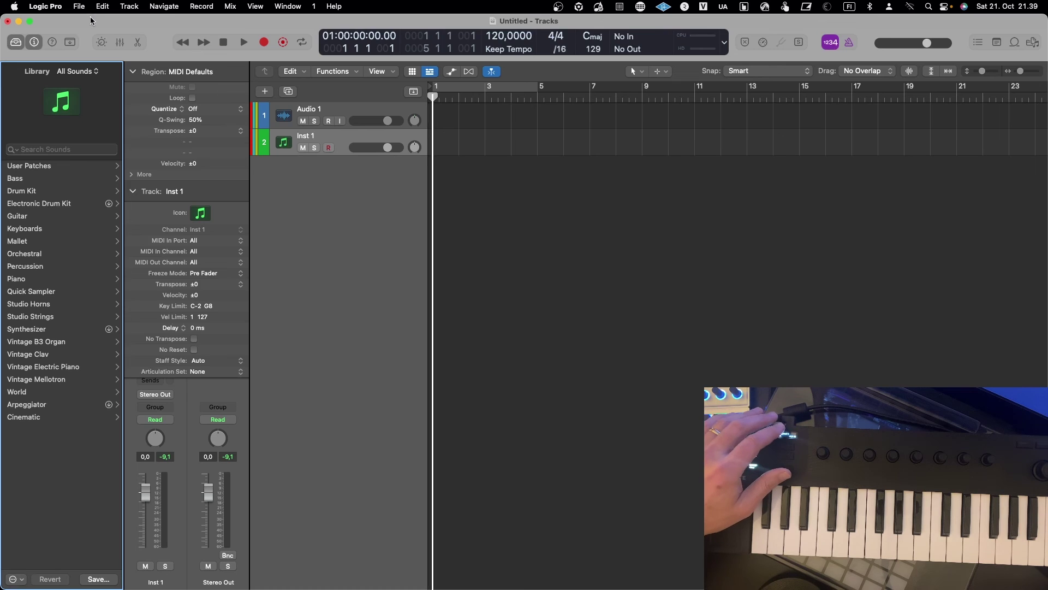
Step: Show the Mixer with Audio 1, Inst 1, Stereo Out and Master strips
click(120, 42)
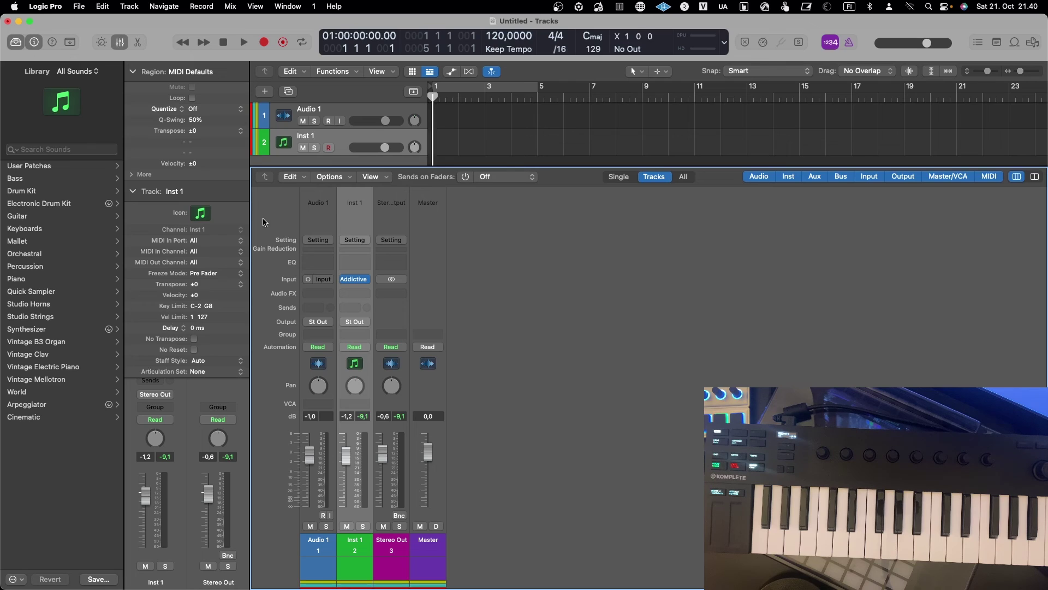
click(47, 8)
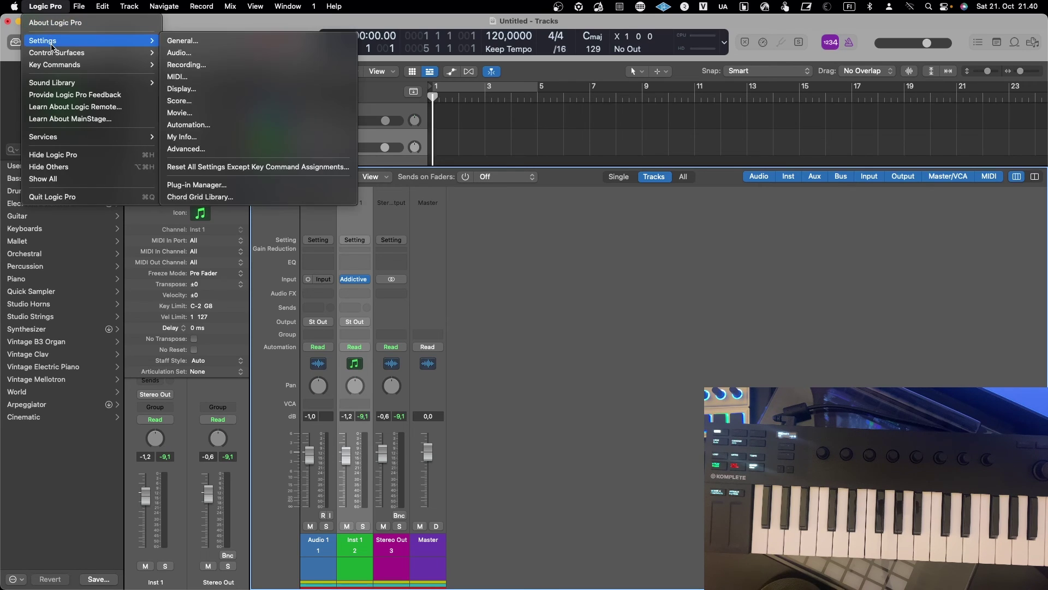
mouse_move(54, 53)
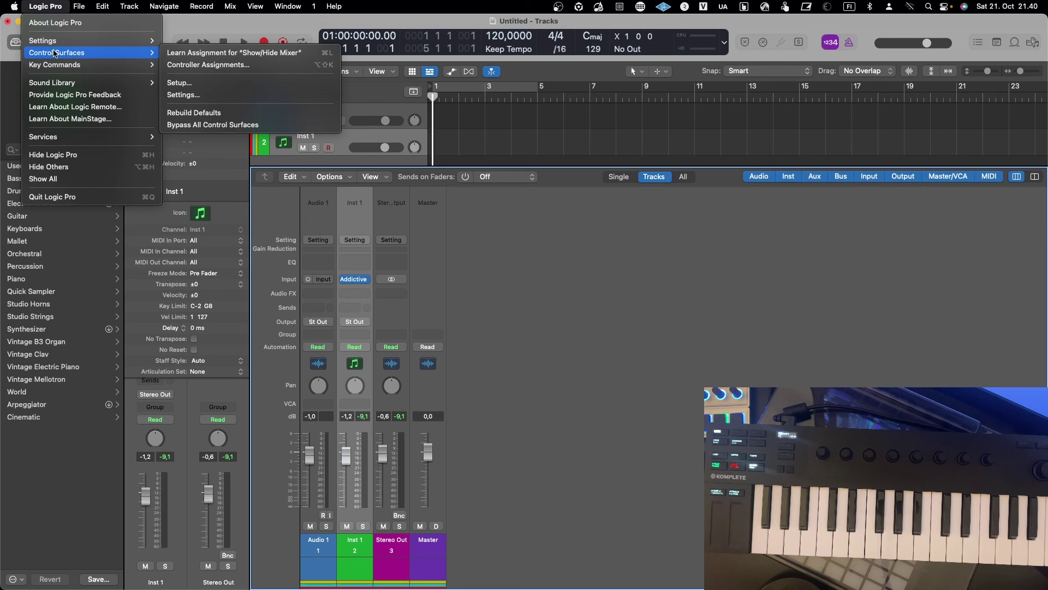
click(211, 83)
drag(212, 27, 440, 40)
click(556, 131)
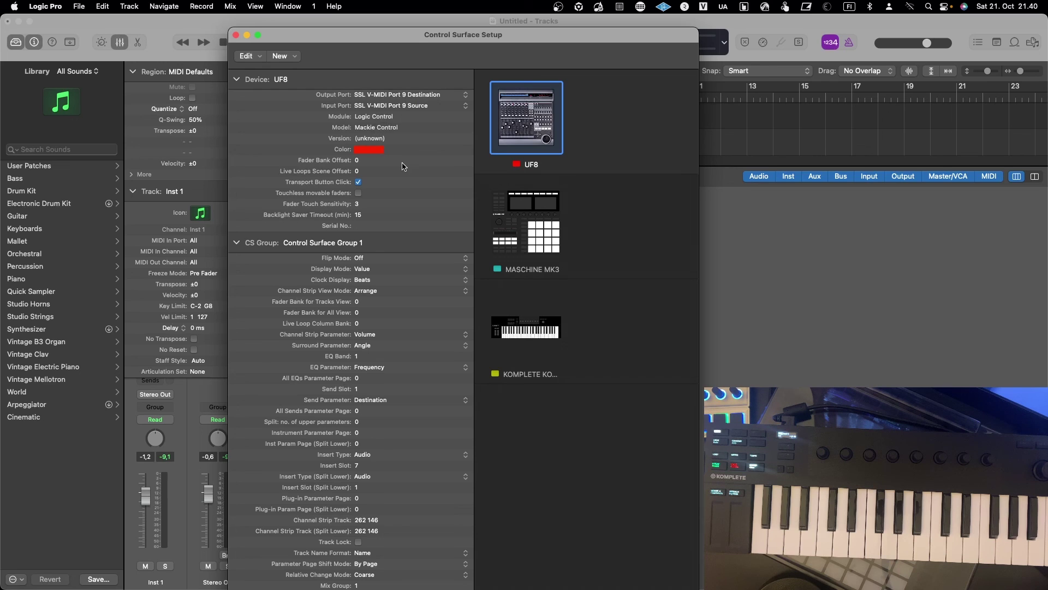
click(526, 241)
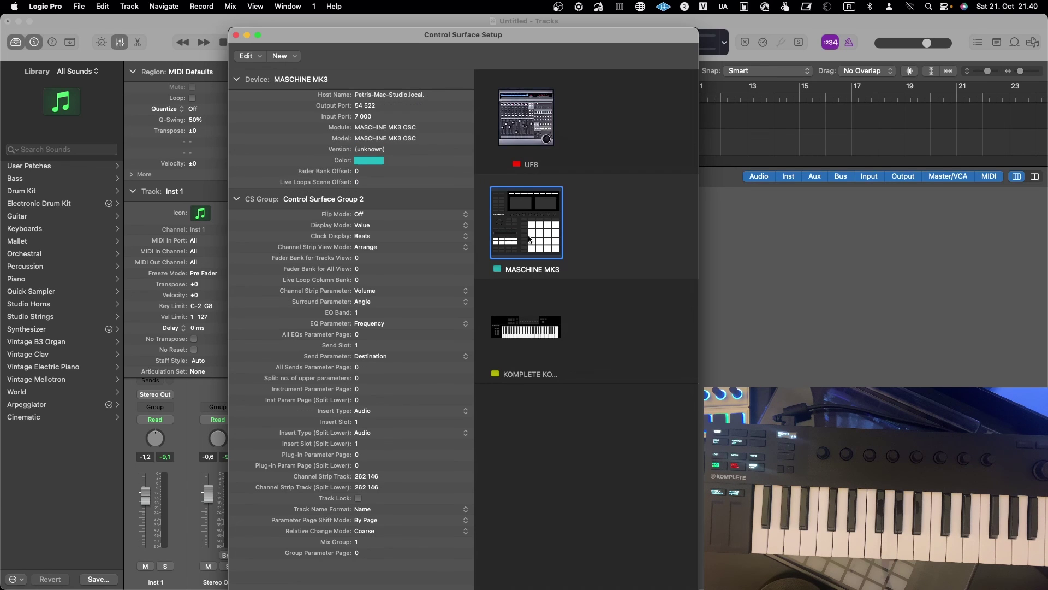
click(527, 338)
click(527, 256)
click(535, 342)
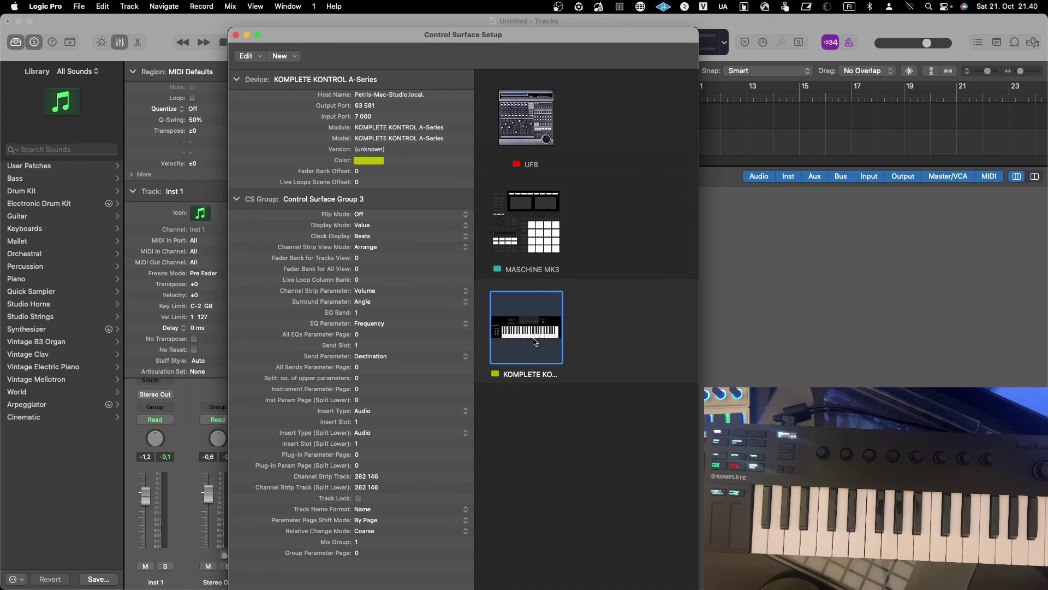
click(236, 35)
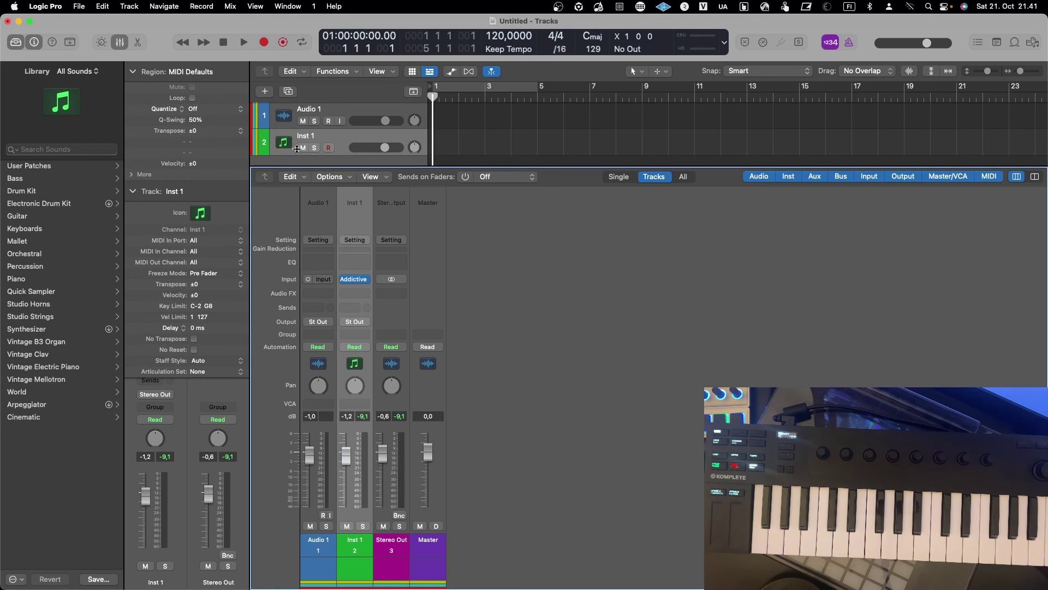